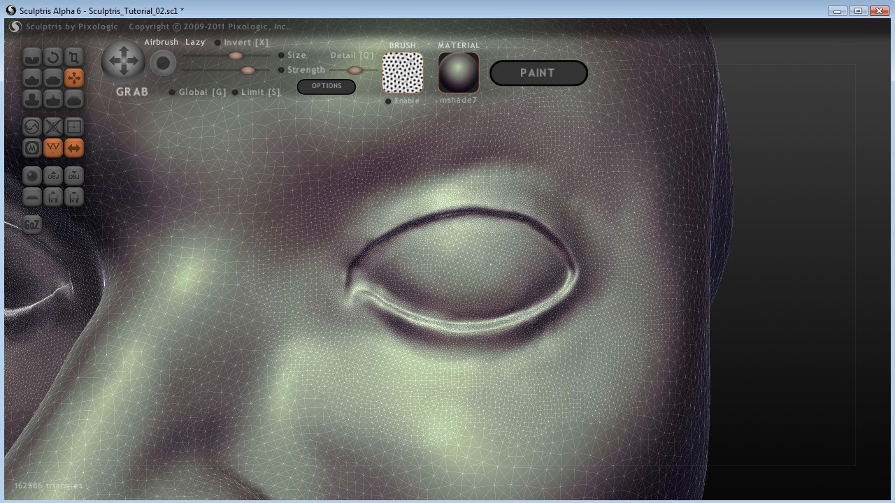
Step: Switch to the web browser, look through the ZBrushCentral thread about multiple objects in Sculptris, and return to Sculptris
key(alt+Tab)
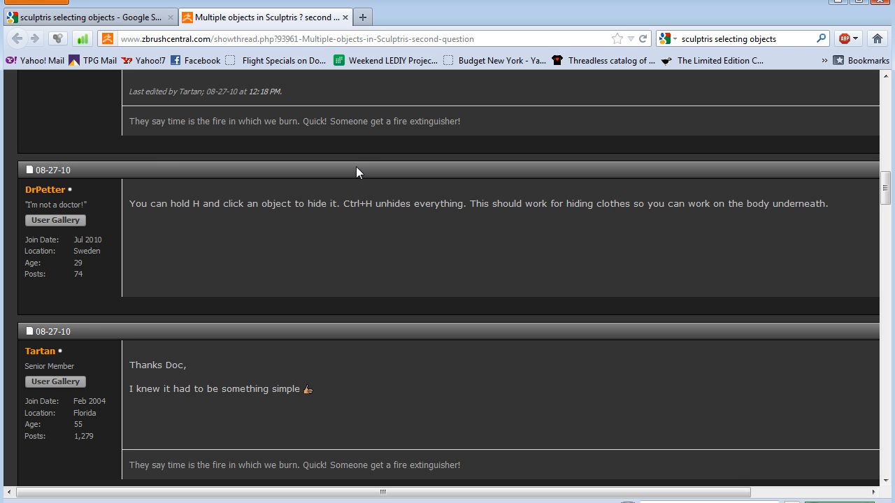
scroll(353, 166, up, 15)
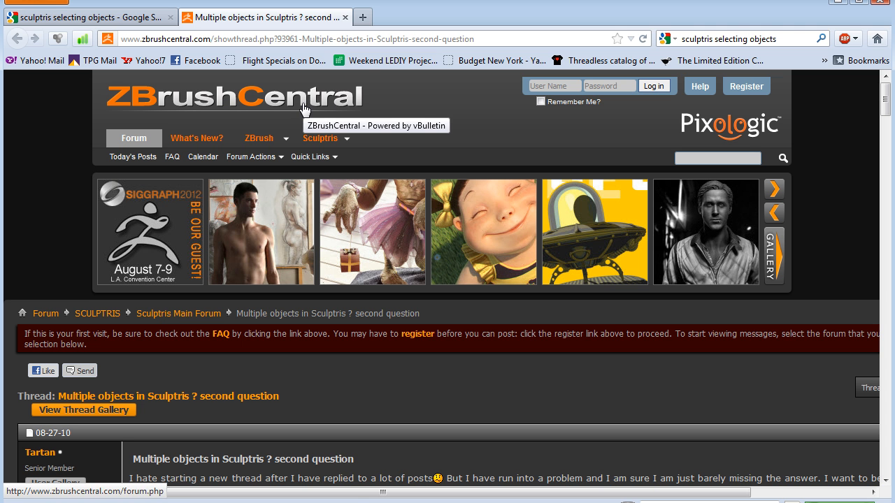
click(837, 2)
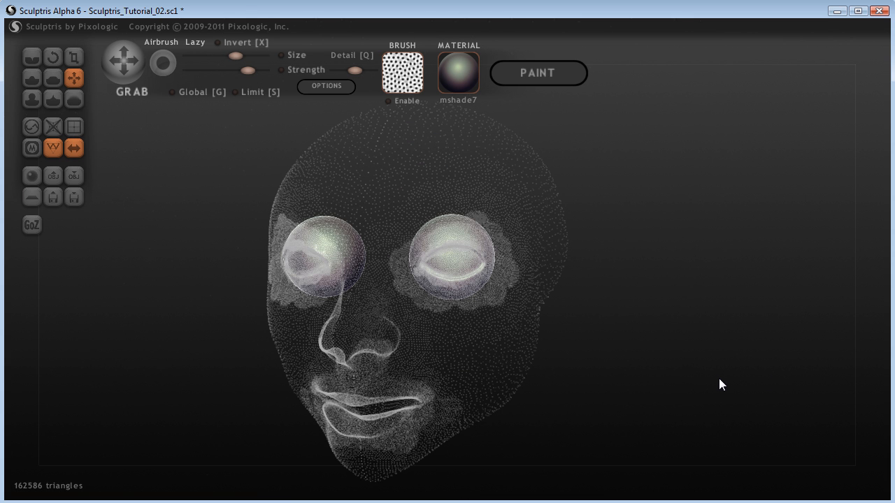
Step: Add a mirrored pair of new spheres centred on the eyes, placing them from a side view of the head
drag(719, 379, 689, 385)
scroll(432, 342, down, 1)
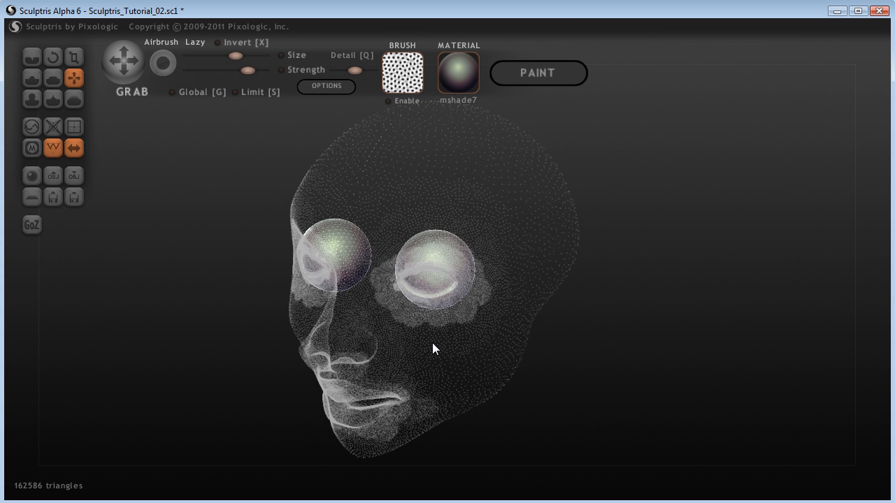
drag(284, 353, 187, 377)
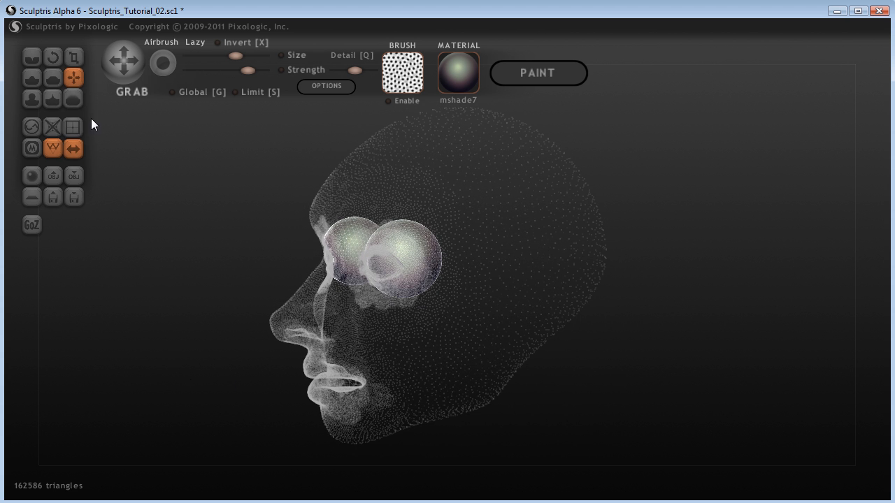
click(32, 175)
key(Escape)
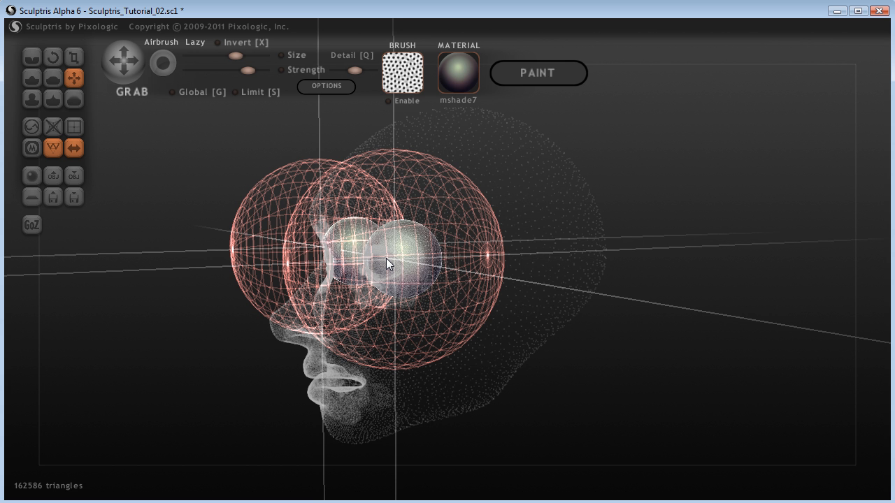
click(543, 389)
Step: Scale the oversized new spheres down to roughly eyeball size using the global Scale tool
drag(544, 390, 636, 385)
scroll(638, 386, up, 5)
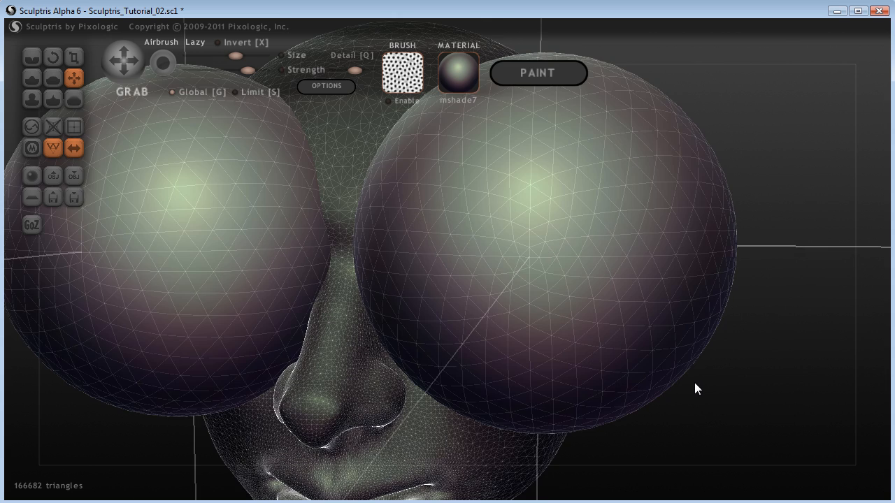
scroll(695, 381, down, 1)
scroll(697, 383, down, 2)
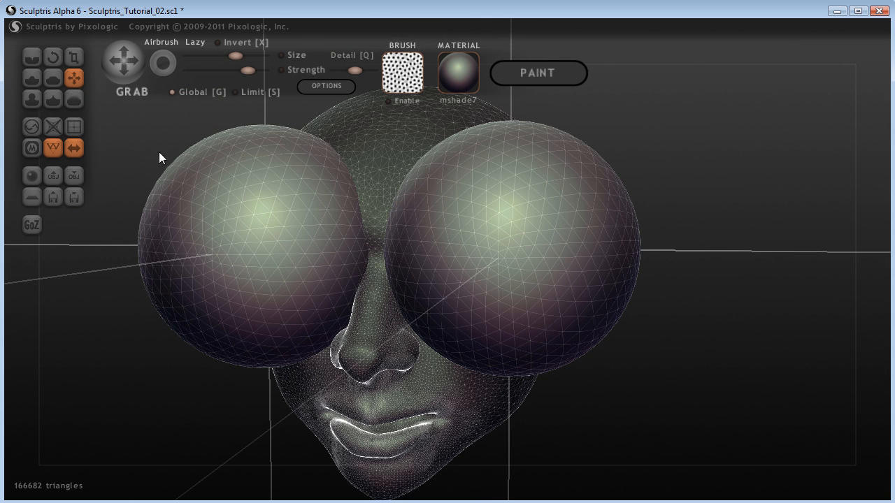
click(74, 57)
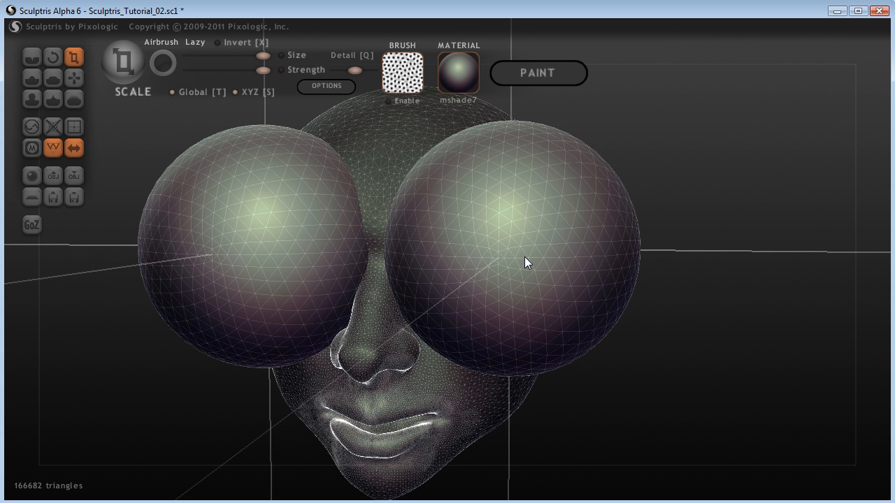
drag(563, 219, 207, 293)
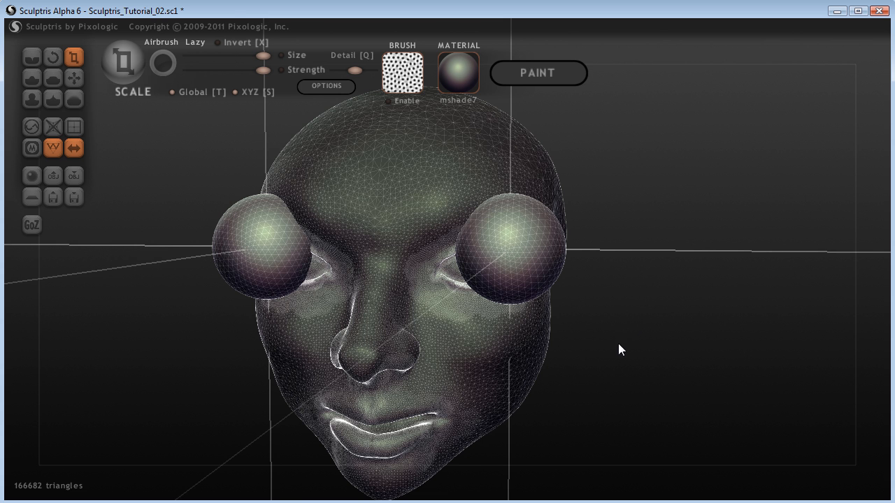
Step: Move the new spheres onto the existing eyeballs with the global Grab tool, aligning them sideways and in depth
scroll(687, 333, up, 2)
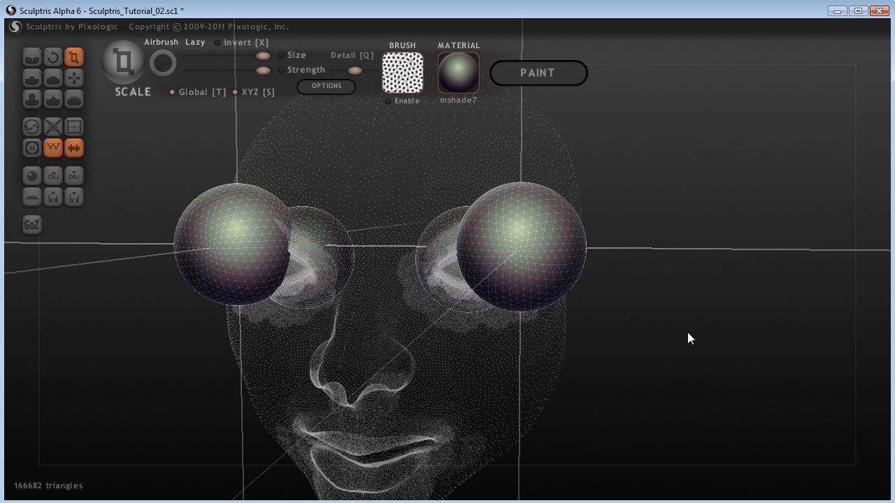
drag(687, 335, 715, 360)
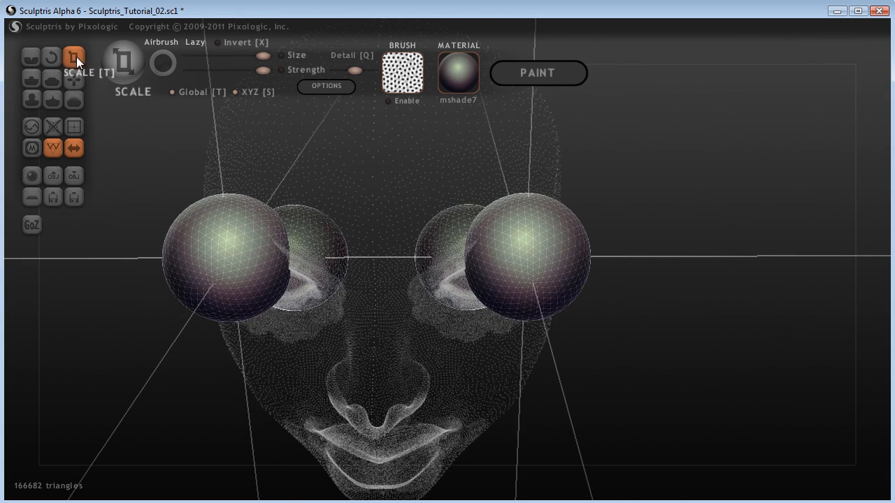
drag(560, 240, 468, 243)
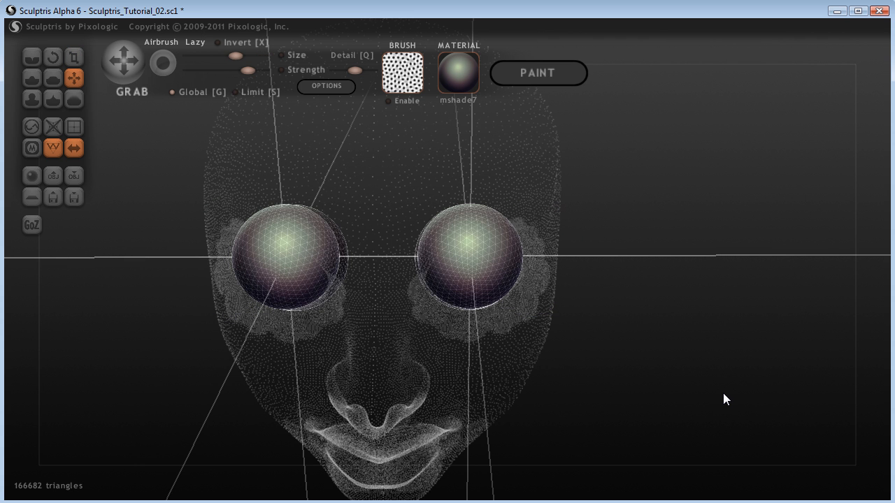
drag(724, 394, 461, 288)
drag(399, 231, 431, 246)
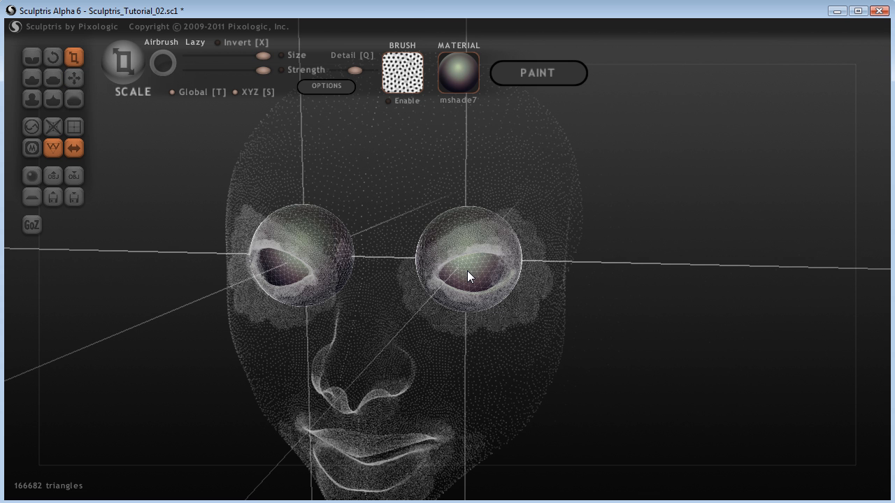
Step: Fine-tune the scale of the new spheres to match the old eyeballs
drag(467, 270, 481, 270)
scroll(620, 295, up, 6)
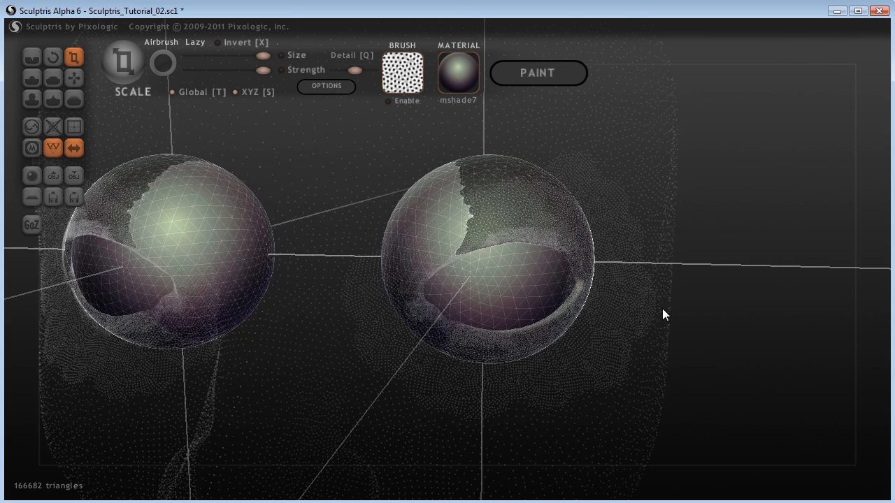
drag(728, 340, 478, 247)
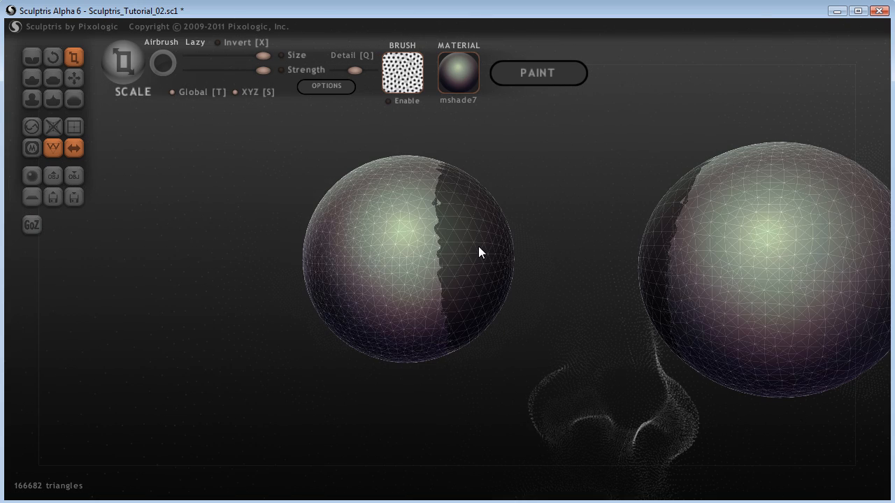
Step: Invert the mask to tell the overlapping spheres apart and nudge the new ones into place with global Grab
key(ctrl+i)
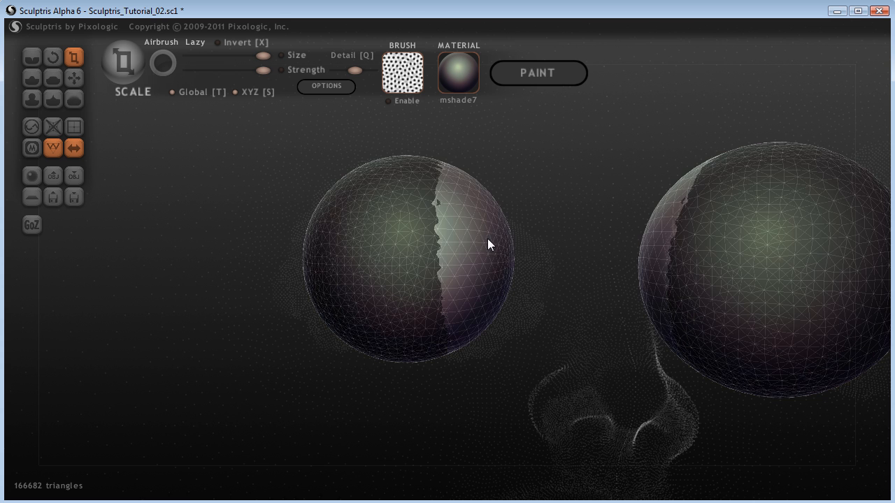
key(ctrl+i)
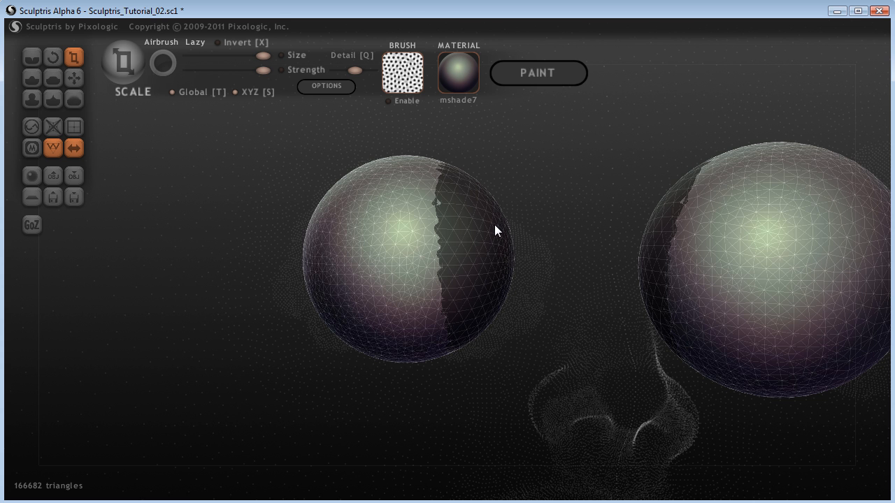
key(ctrl+i)
key(g)
drag(531, 167, 375, 238)
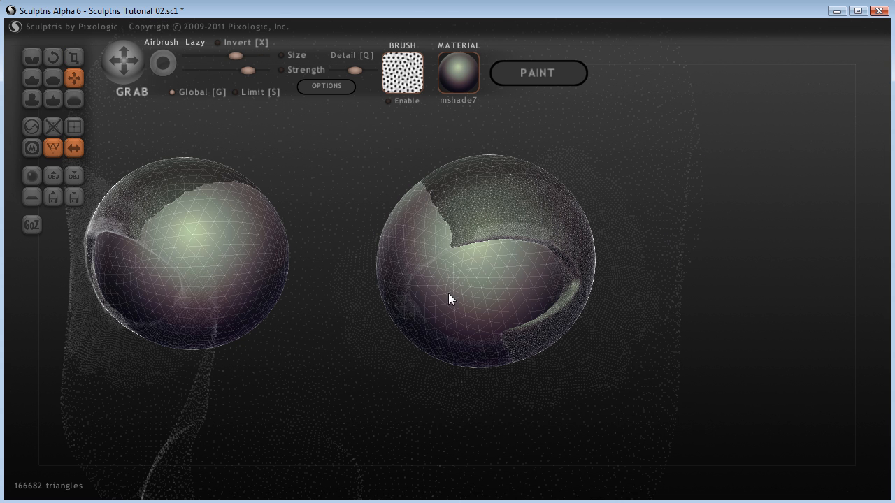
mouse_move(401, 307)
mouse_down()
mouse_move(402, 295)
mouse_move(412, 301)
mouse_up()
Step: Check the new eyeballs' fit from the side, unhide the head, and invert the mask
right_drag(411, 301, 623, 306)
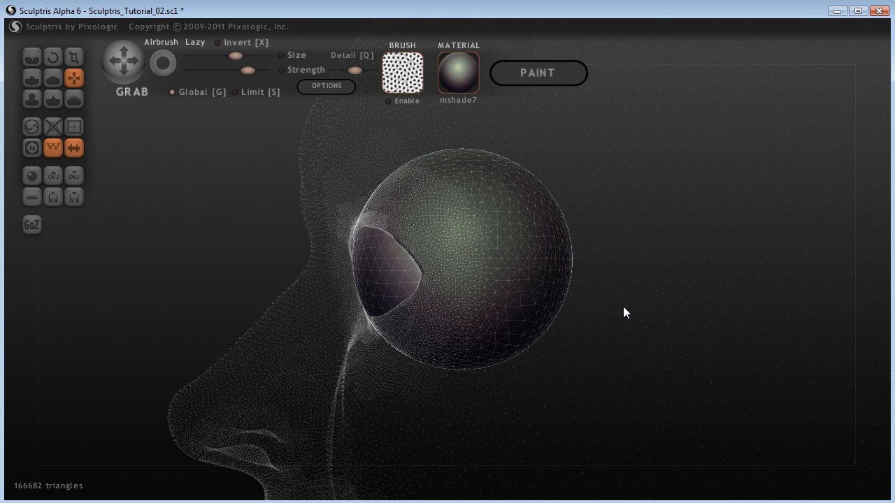
right_drag(623, 307, 644, 307)
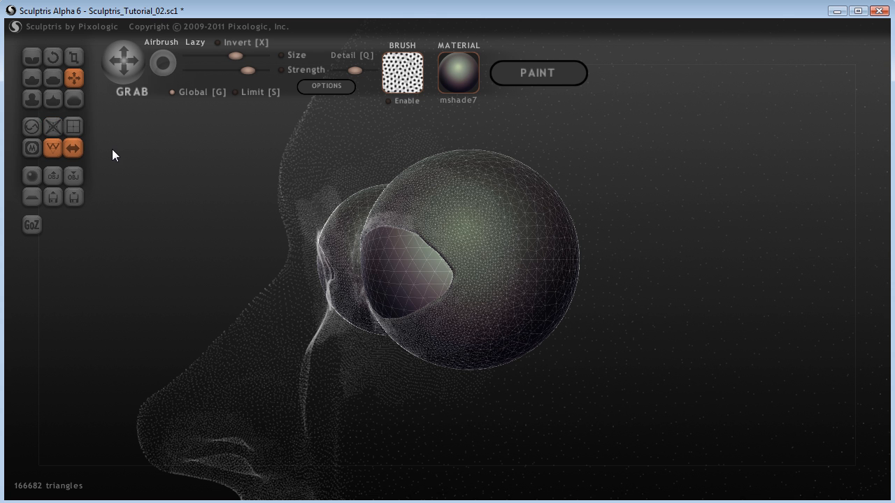
right_drag(177, 234, 287, 257)
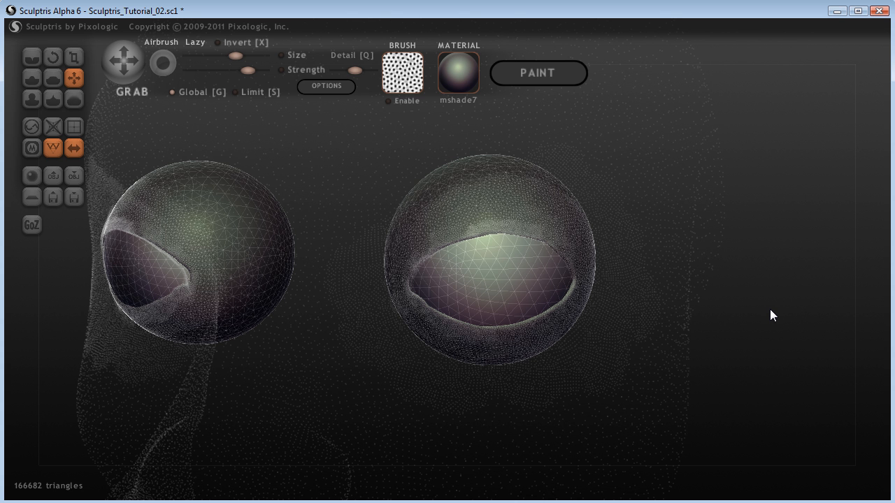
key(h)
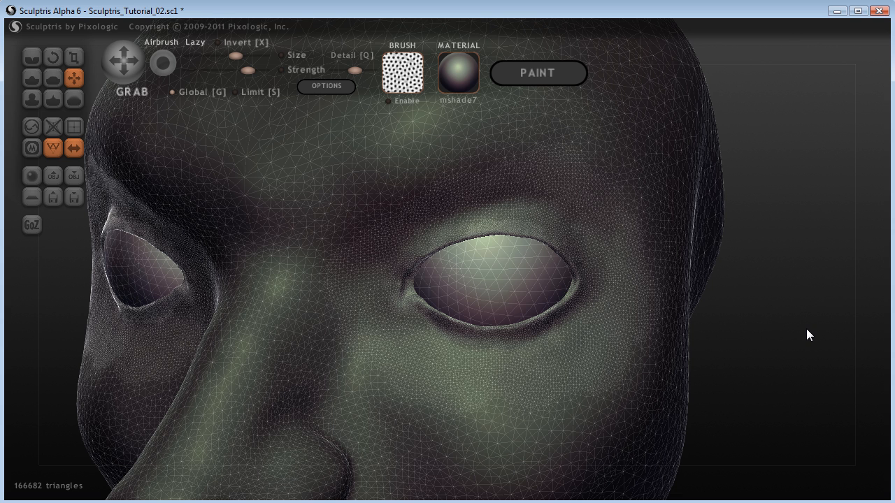
key(ctrl+i)
mouse_move(785, 328)
mouse_down()
mouse_move(699, 329)
mouse_move(778, 326)
mouse_up()
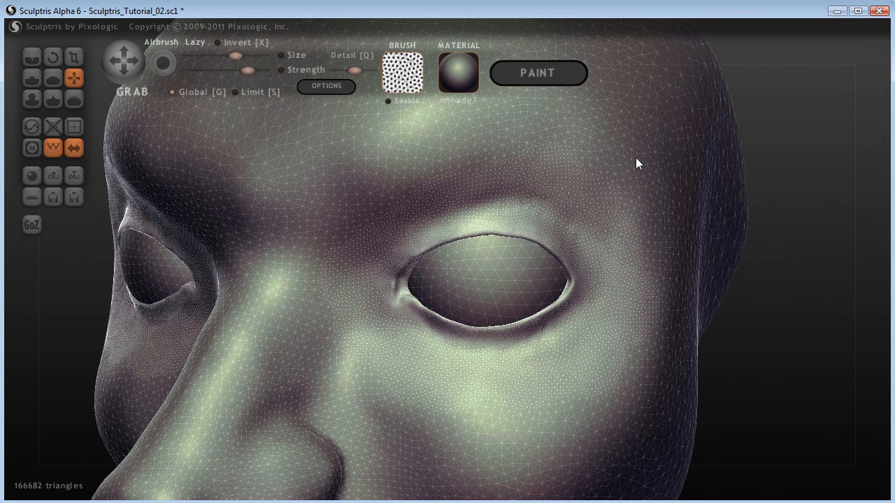
Step: Inspect the old eye spheres with the head and new eyeballs hidden, then unhide everything and toggle the mask
key(h)
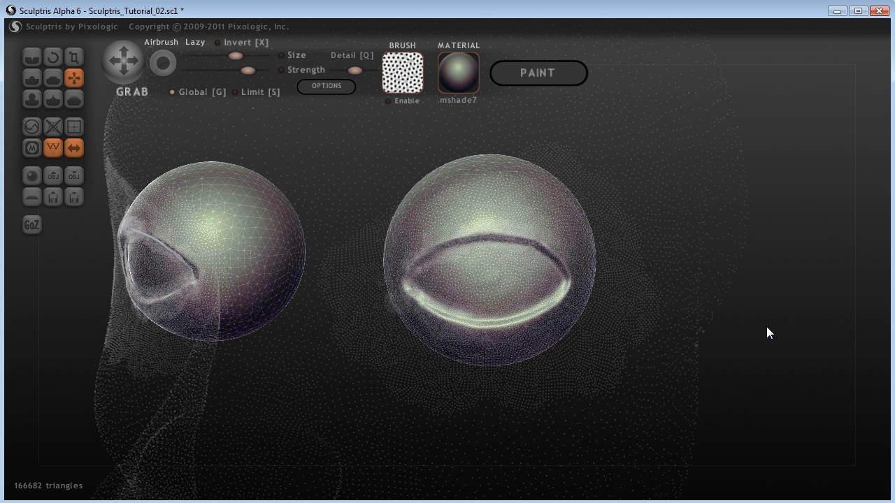
key(ctrl+i)
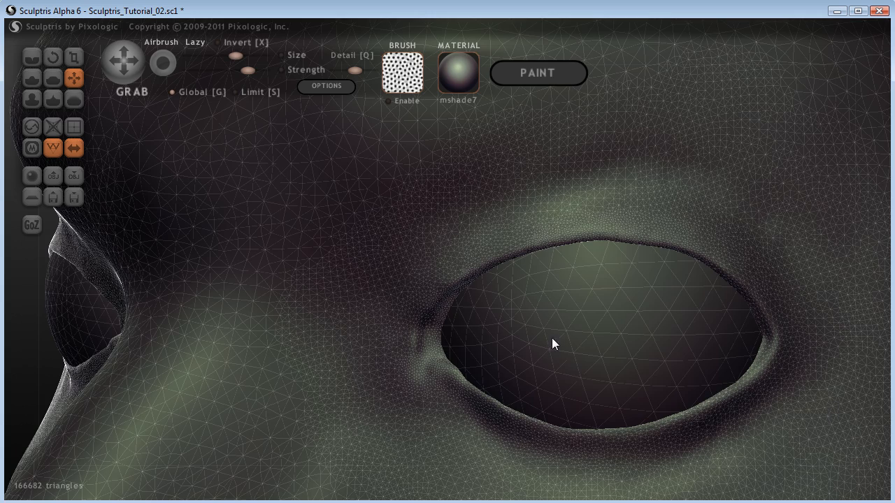
key(ctrl+i)
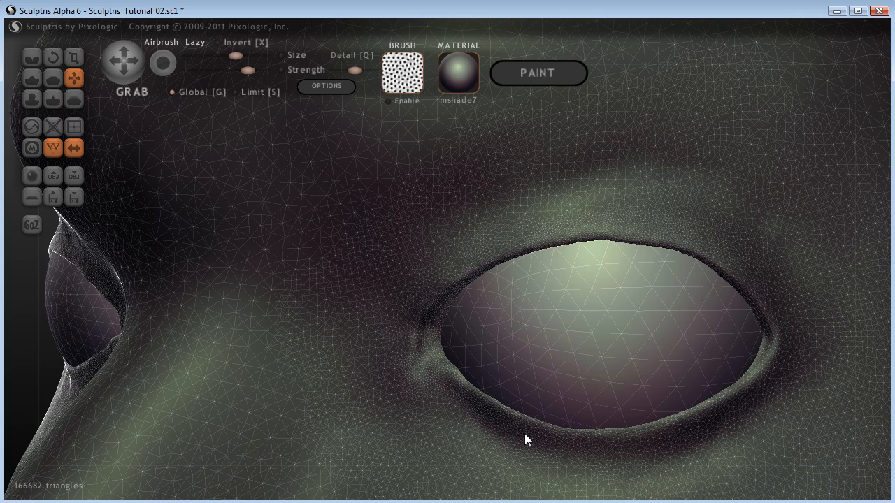
key(ctrl+i)
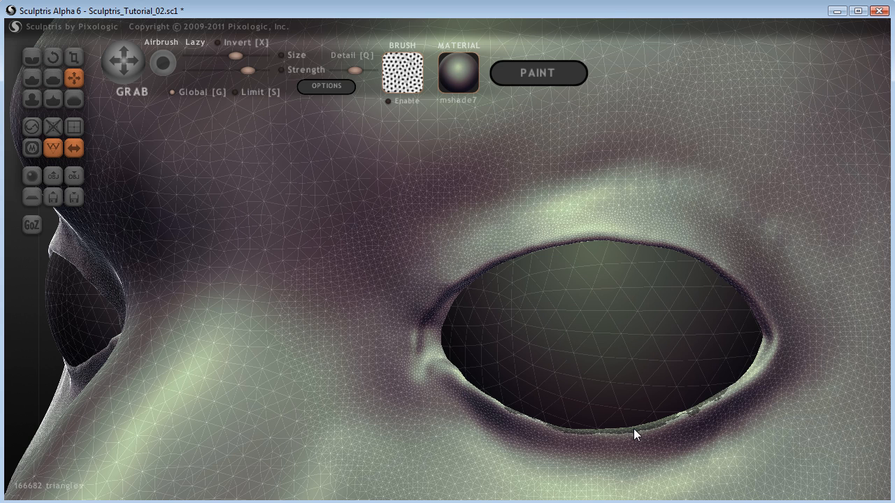
Step: Isolate the old eye spheres showing along the lower eyelid edge by selecting them and inverting the mask
click(650, 426)
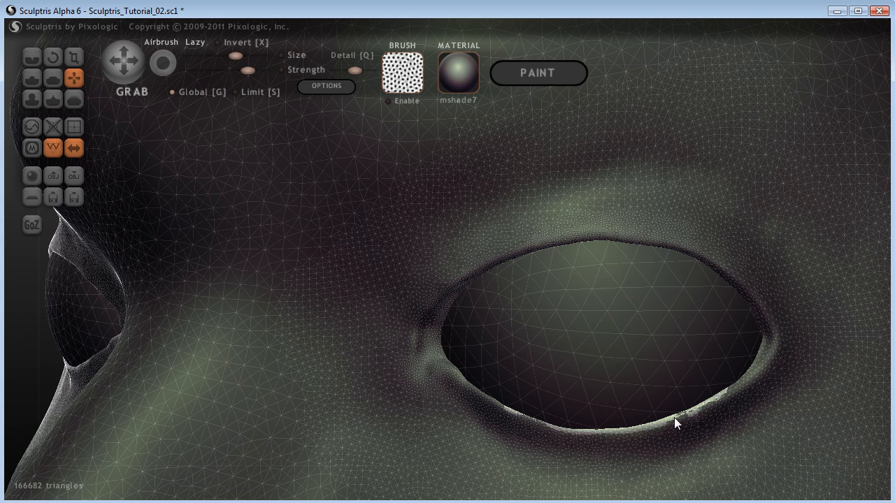
scroll(759, 381, down, 5)
drag(758, 381, 796, 376)
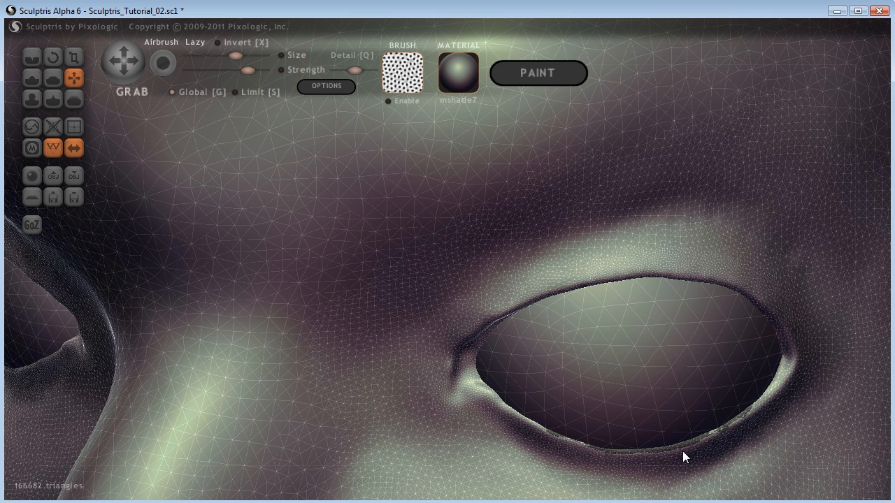
scroll(656, 454, down, 4)
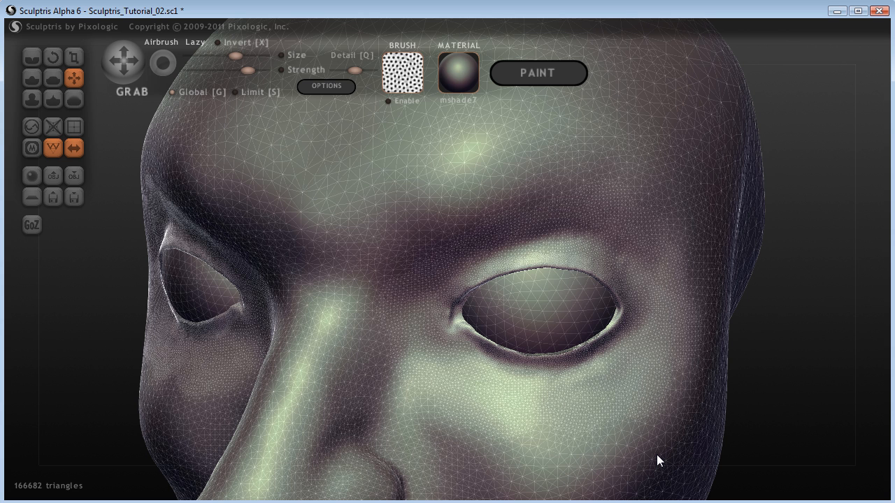
key(ctrl+i)
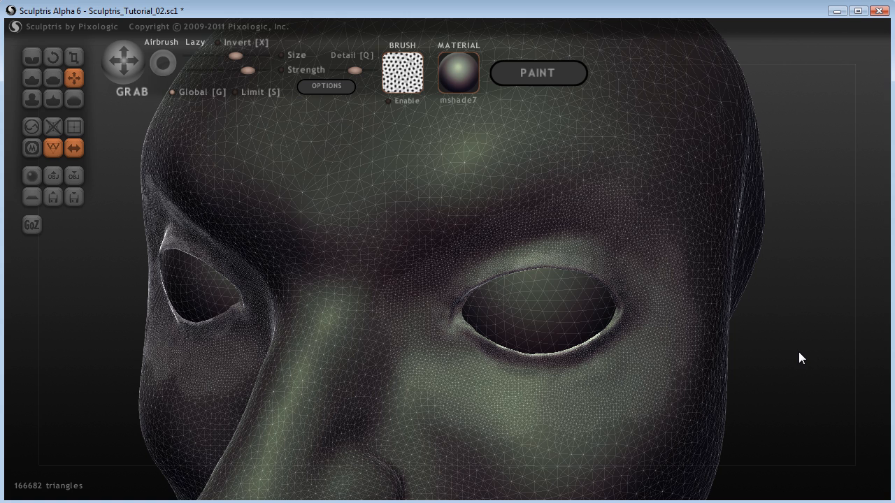
Step: Delete the isolated old eye spheres from behind the eyelids
scroll(799, 352, up, 2)
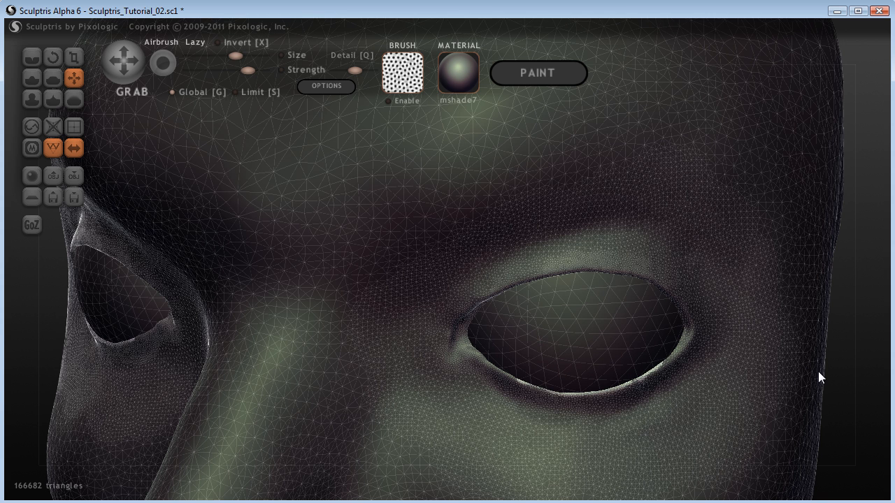
key(ctrl+z)
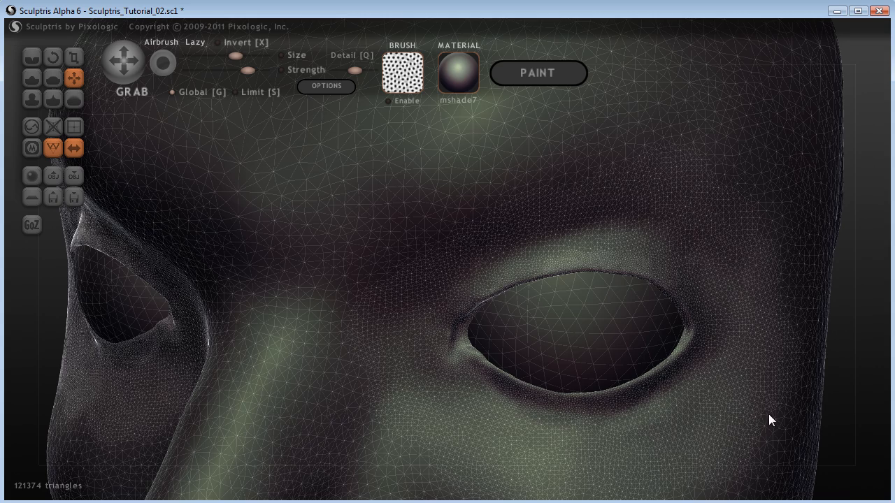
mouse_move(844, 404)
mouse_down()
mouse_move(803, 374)
mouse_move(549, 416)
mouse_move(848, 396)
mouse_up()
scroll(847, 394, down, 5)
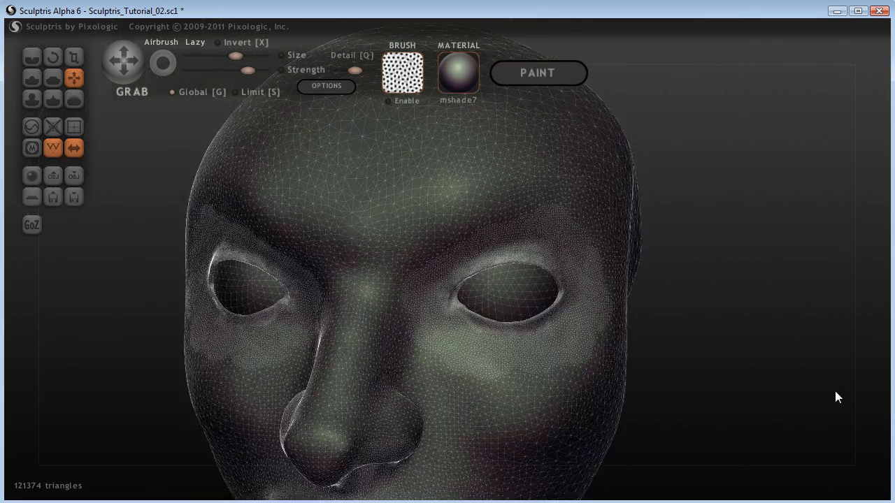
Step: Inspect the eyelid openings from several angles with the new eyeballs shown and hidden, then unhide the eyeballs
drag(675, 382, 832, 390)
scroll(832, 390, up, 5)
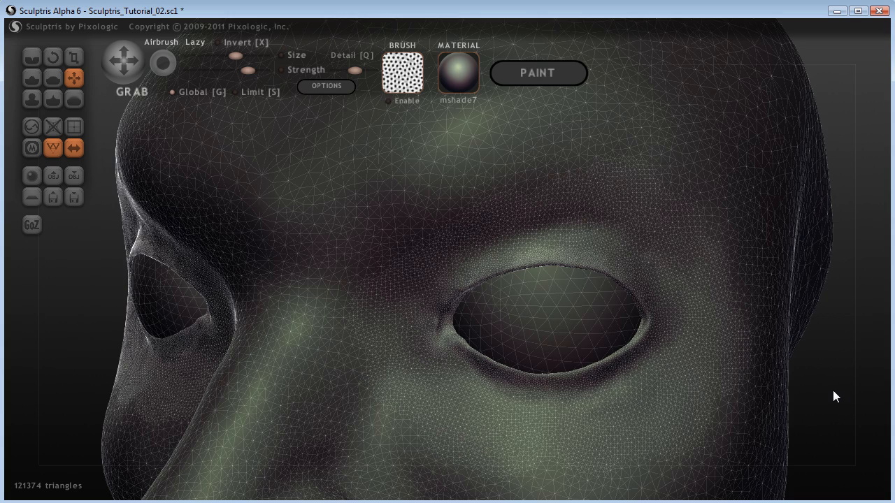
drag(833, 391, 861, 394)
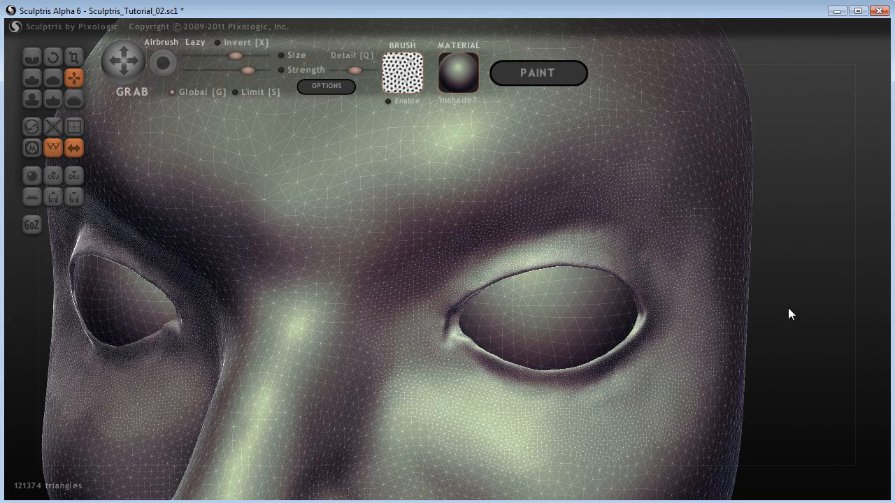
scroll(769, 318, down, 3)
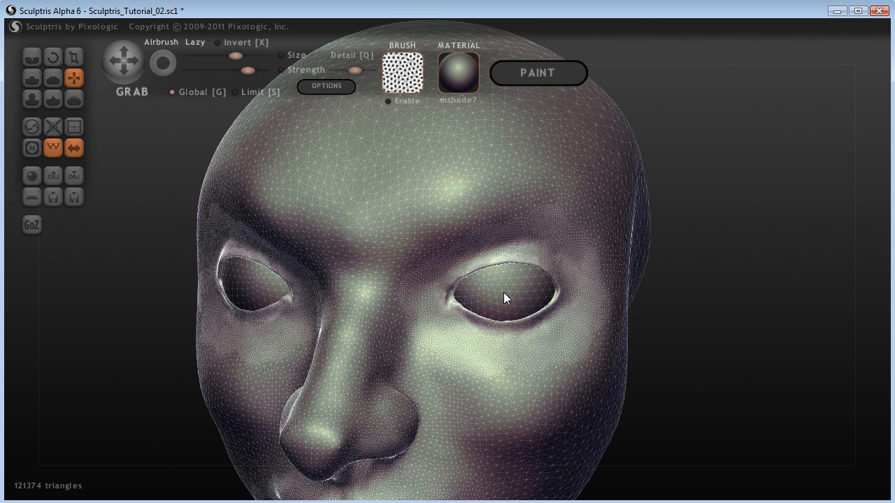
key(h)
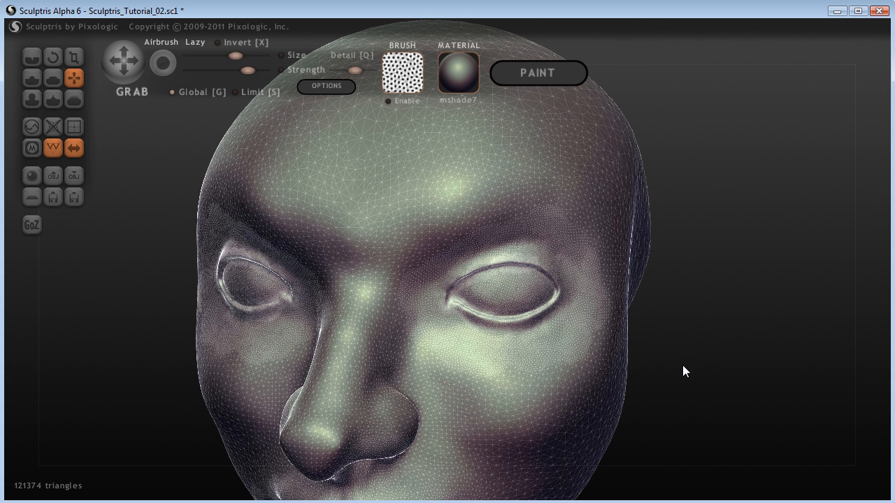
drag(681, 366, 704, 336)
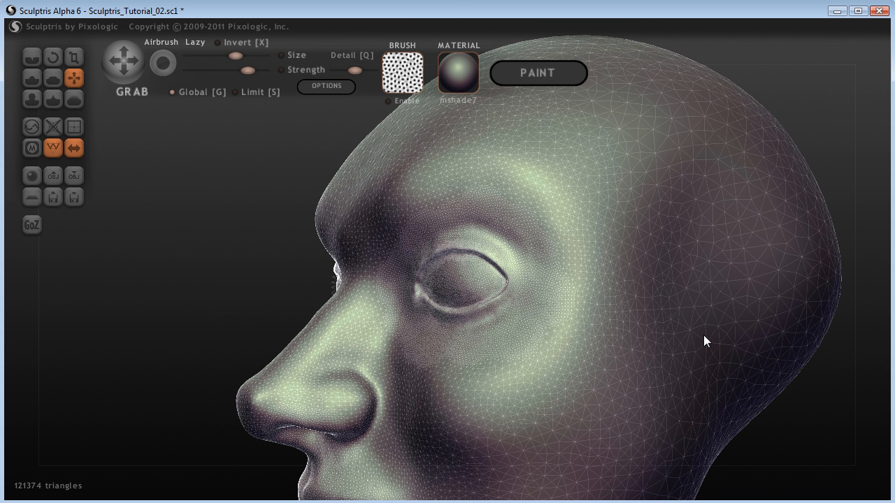
right_drag(703, 335, 764, 365)
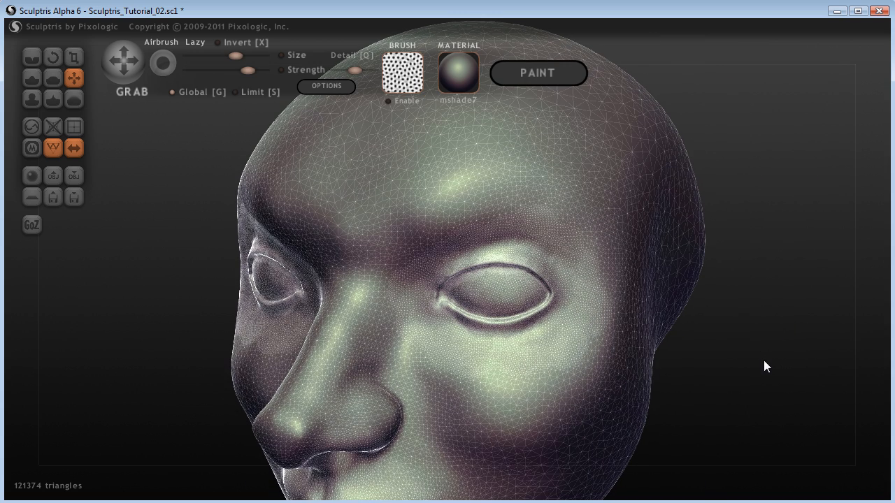
key(h)
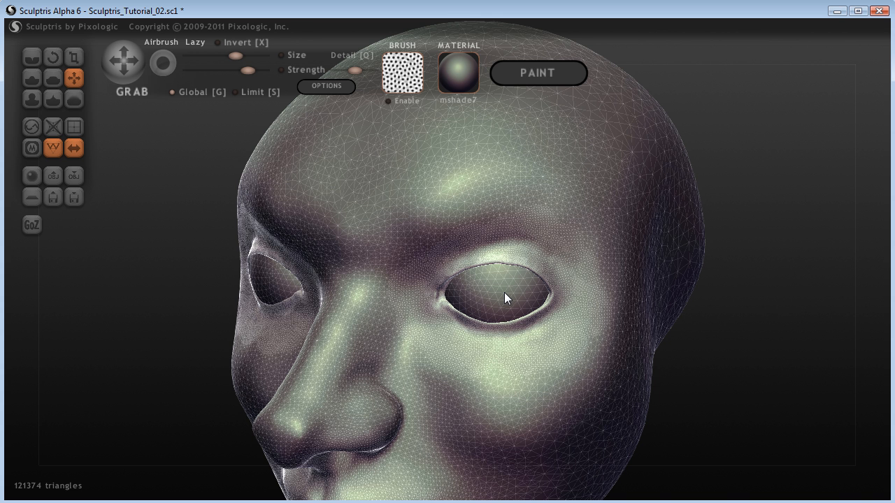
Step: Mask only the new eyeballs, leaving the head unmasked so that its eyelids can be sculpted
key(h)
ctrl+click(736, 361)
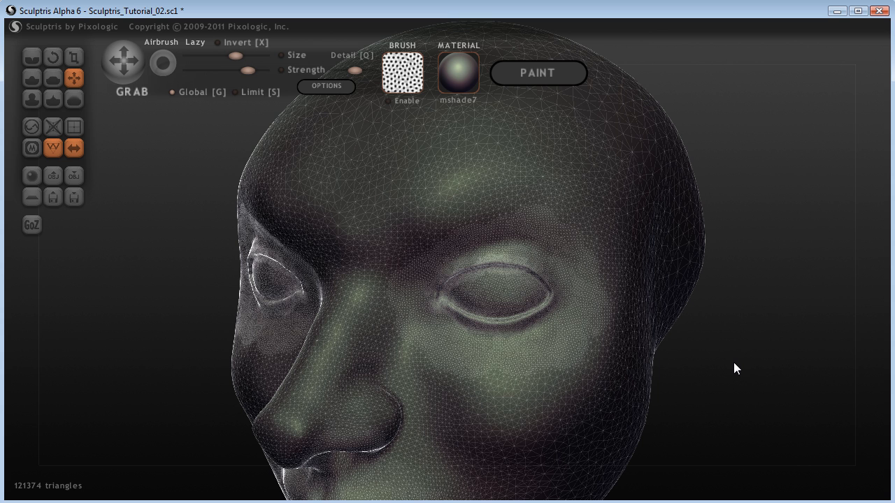
key(h)
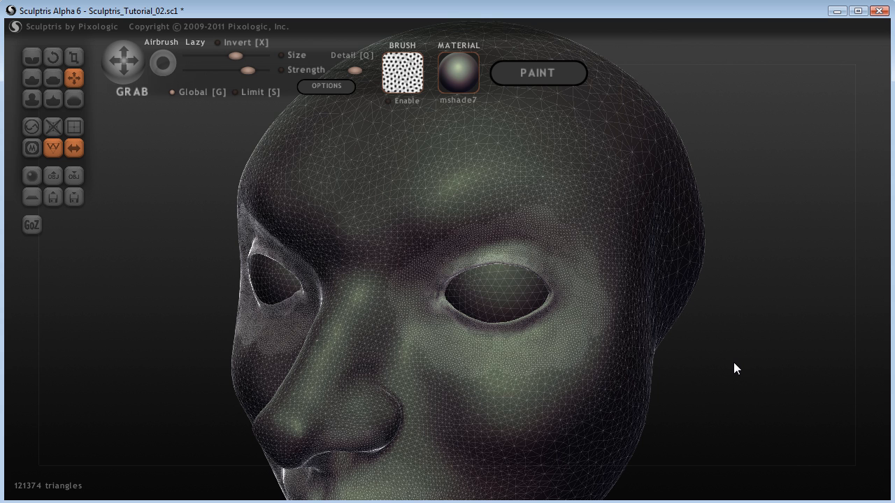
ctrl+click(497, 300)
click(563, 240)
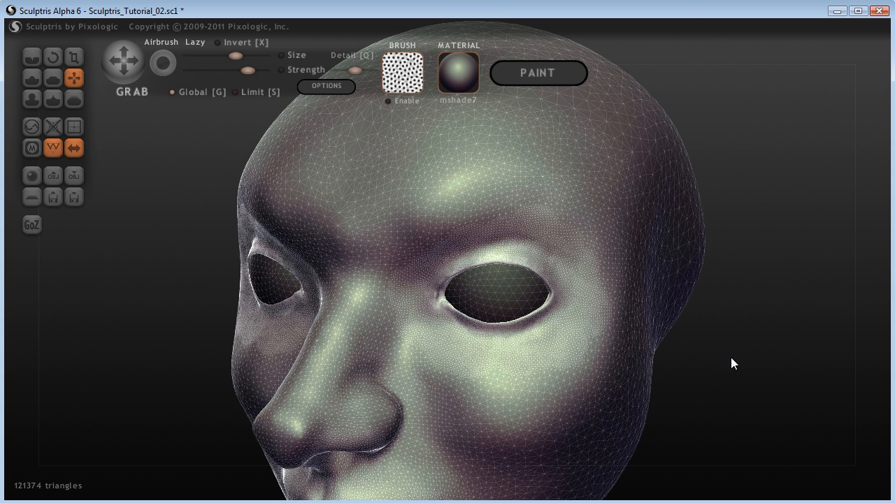
Step: Turn off Grab's Global option, enlarge the brush, and pull the middle of the upper eyelid edge slightly upward
scroll(733, 360, up, 3)
drag(840, 418, 891, 410)
scroll(788, 403, up, 2)
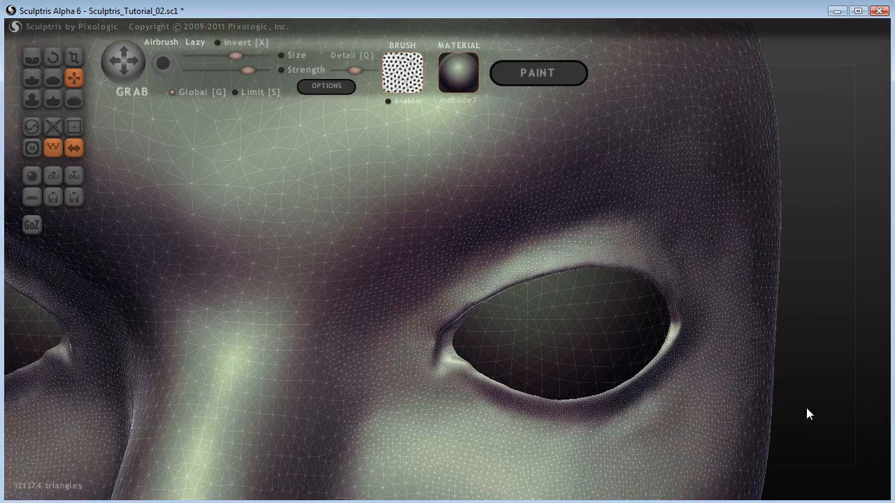
drag(825, 400, 805, 375)
drag(857, 322, 526, 279)
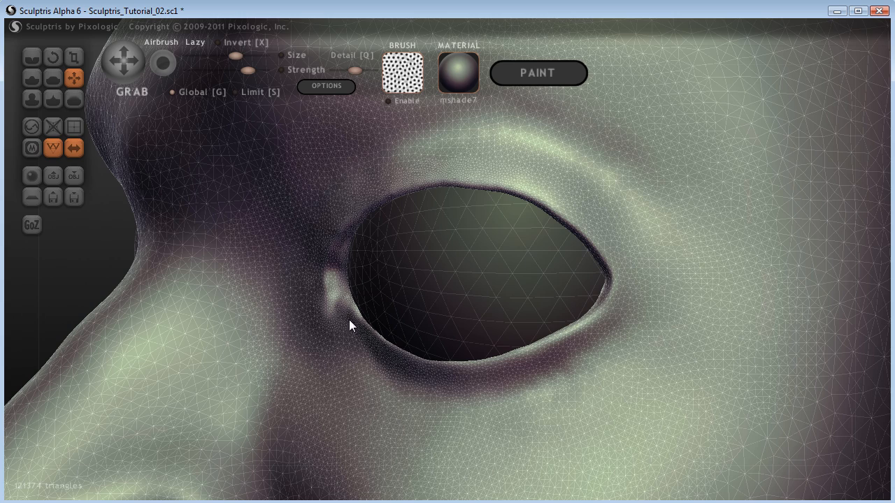
mouse_move(138, 254)
mouse_down()
mouse_move(63, 243)
mouse_move(87, 214)
mouse_up()
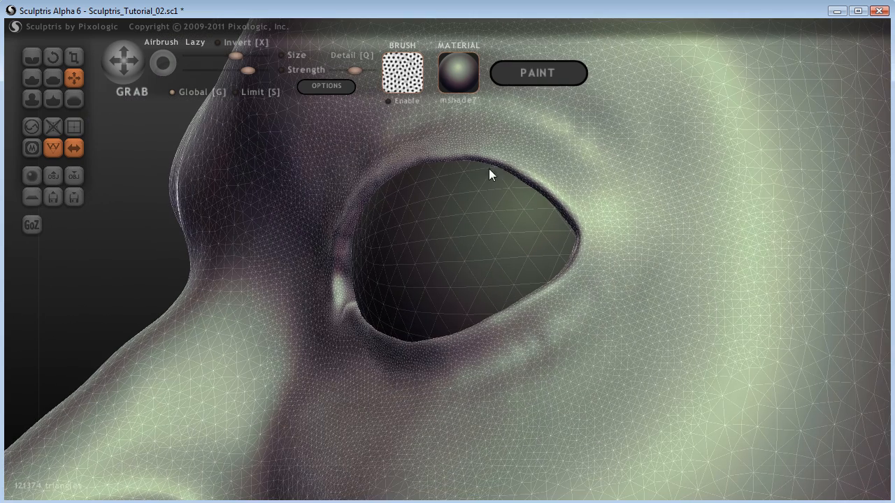
mouse_move(219, 242)
mouse_down()
mouse_move(152, 278)
mouse_move(233, 239)
mouse_up()
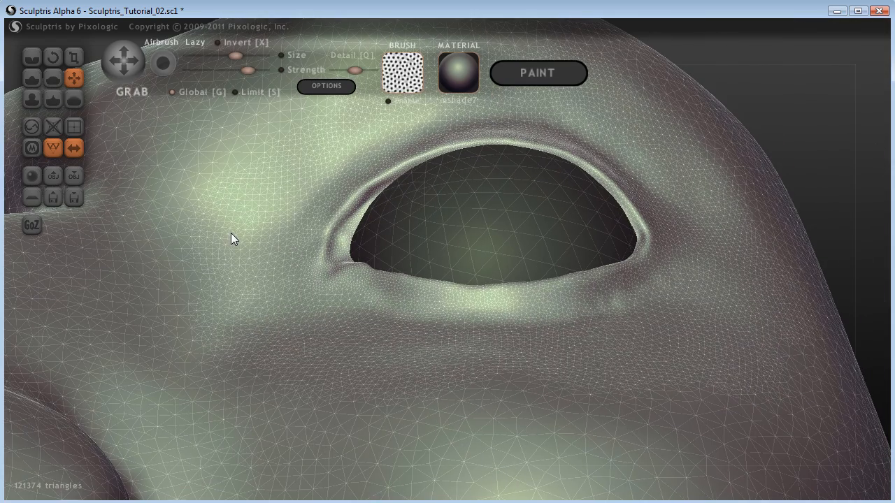
mouse_move(825, 136)
mouse_down()
mouse_move(804, 132)
mouse_move(828, 175)
mouse_move(829, 163)
mouse_up()
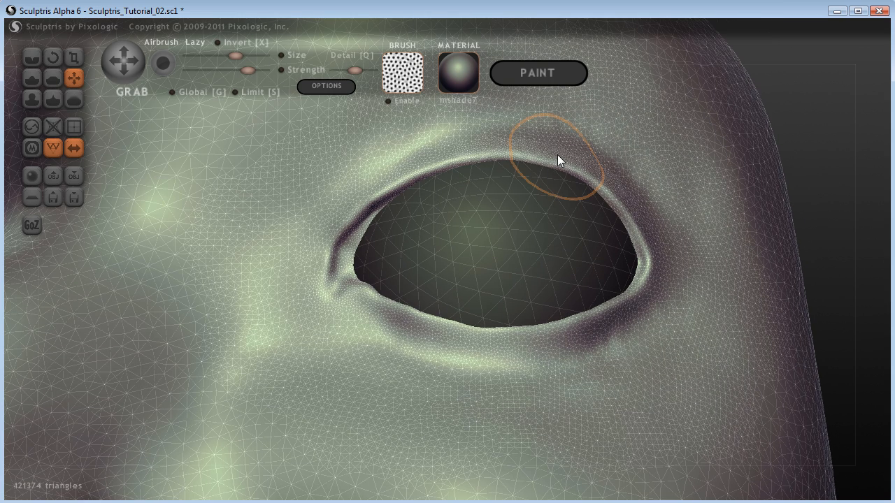
shift+scroll(562, 158, up, 5)
drag(502, 151, 504, 147)
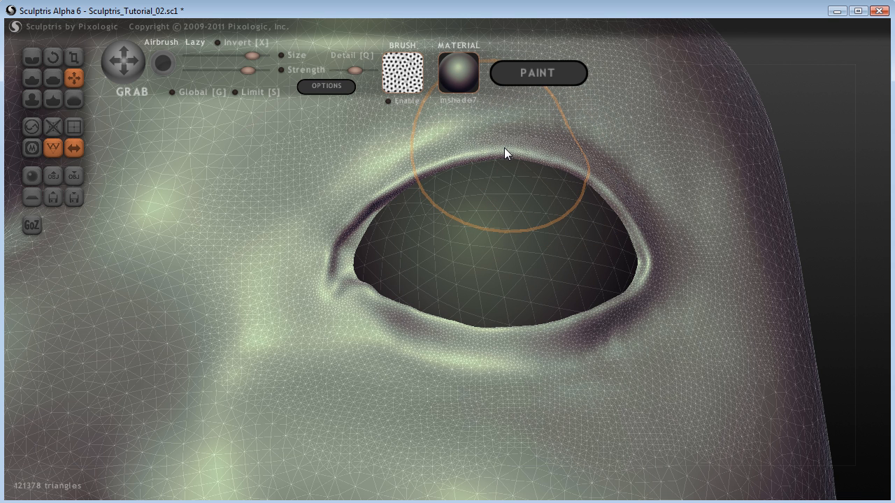
Step: Reshape the upper eyelid at the inner eye corner and along its inner slope with the large Grab brush
drag(829, 188, 811, 225)
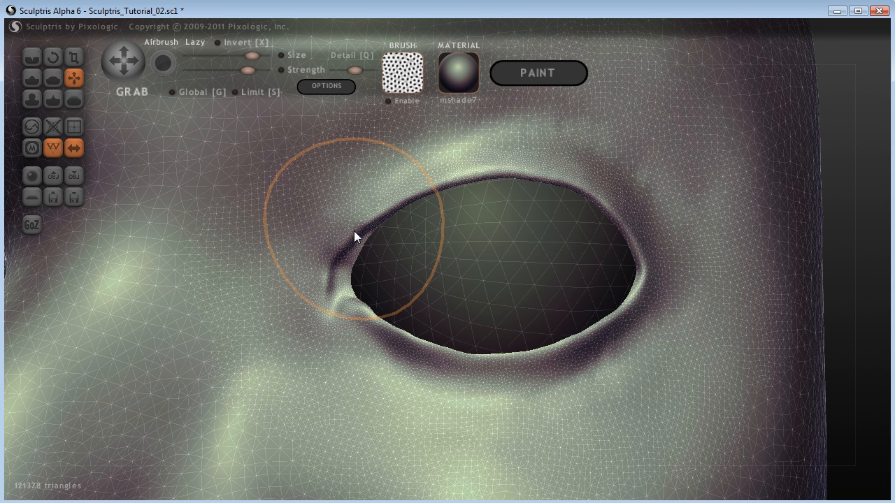
drag(325, 252, 330, 252)
drag(413, 188, 413, 187)
Step: Reduce the Grab brush size and tuck in the skin fold beside the inner eye corner
drag(864, 224, 811, 207)
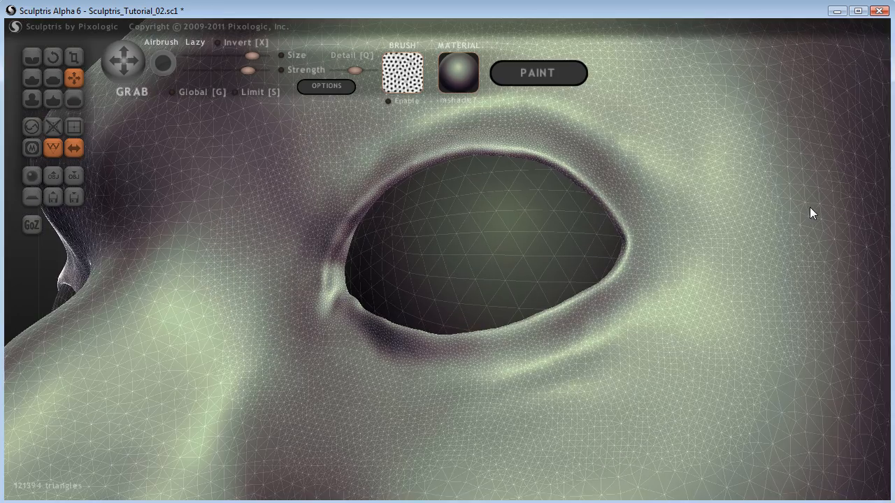
shift+scroll(323, 247, down, 2)
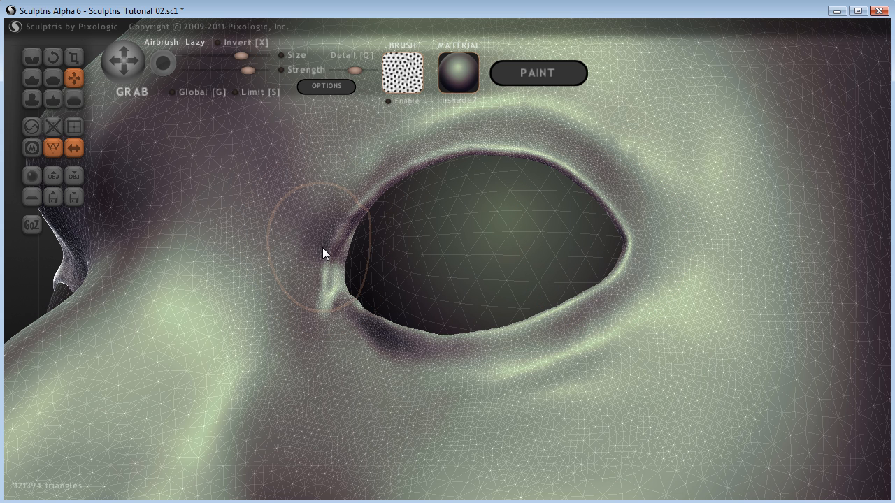
shift+scroll(323, 247, down, 1)
mouse_move(319, 253)
mouse_down()
mouse_move(331, 254)
mouse_move(323, 292)
mouse_up()
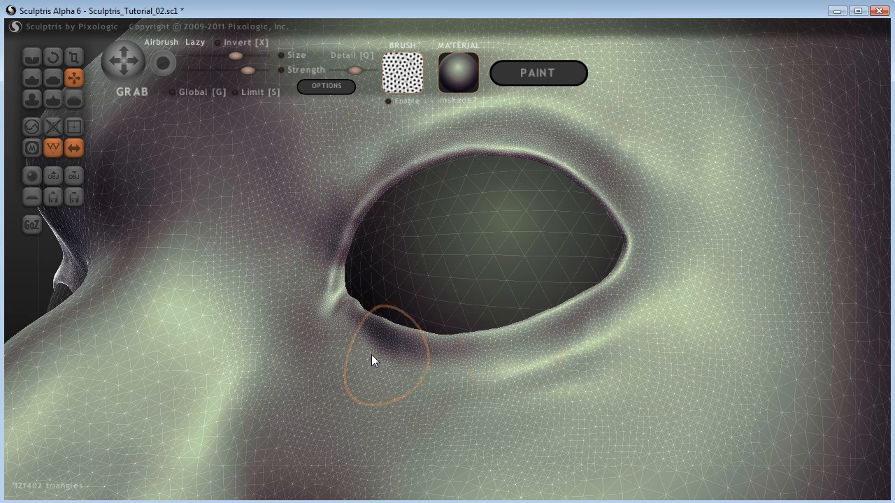
Step: Examine the reshaped eyelids around the eyeball from near and far and from several angles
scroll(399, 339, down, 4)
drag(805, 209, 825, 227)
scroll(748, 341, up, 6)
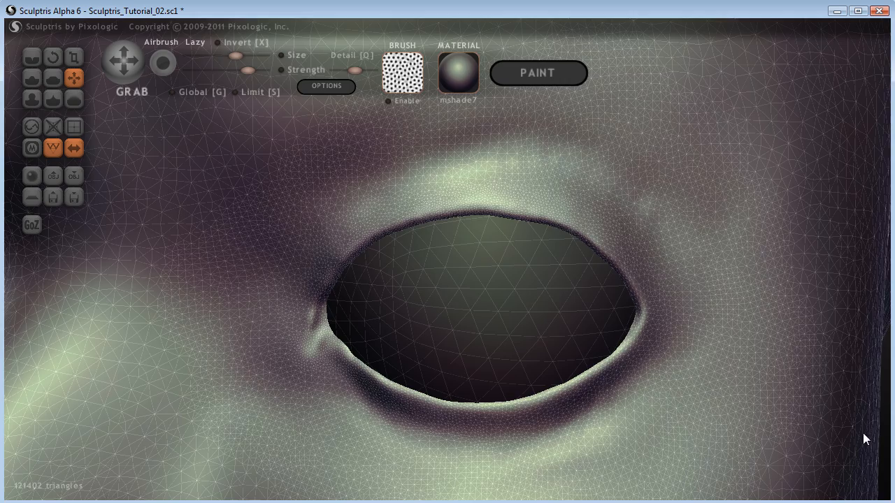
scroll(863, 433, down, 7)
drag(750, 378, 761, 330)
scroll(780, 333, up, 6)
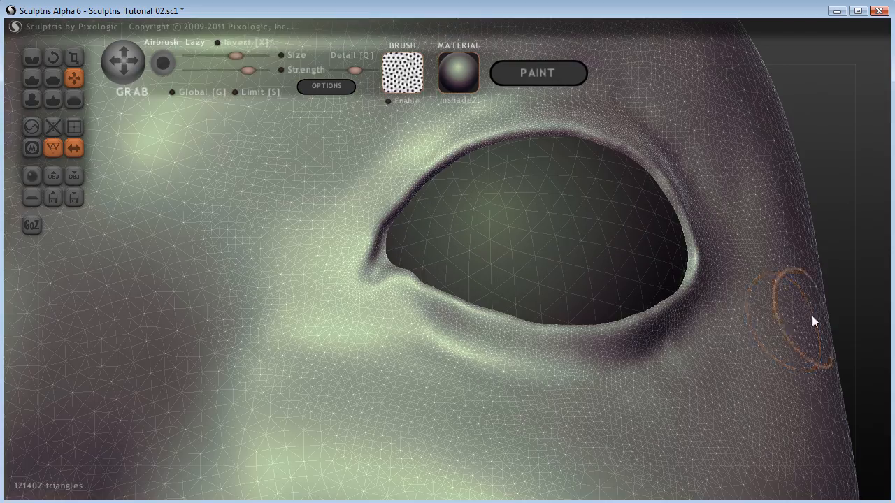
mouse_move(829, 234)
mouse_down()
mouse_move(805, 165)
mouse_move(828, 202)
mouse_up()
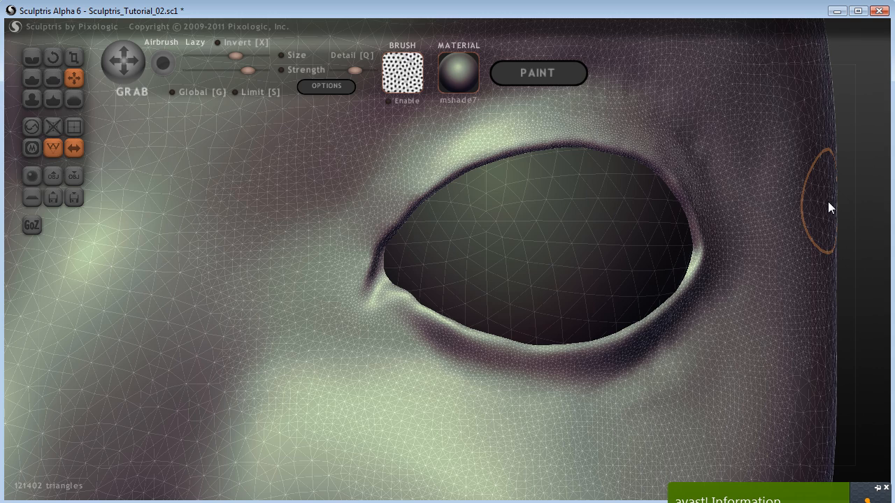
drag(865, 216, 880, 205)
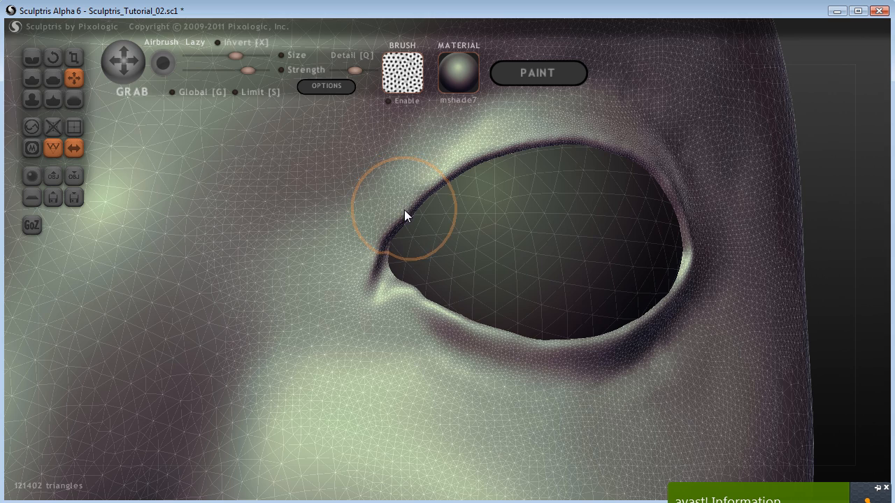
Step: Shrink the Grab brush and even out the bump in the upper eyelid edge near the inner corner
mouse_move(878, 185)
mouse_down()
mouse_move(783, 180)
mouse_move(851, 200)
mouse_move(786, 224)
mouse_move(850, 245)
mouse_up()
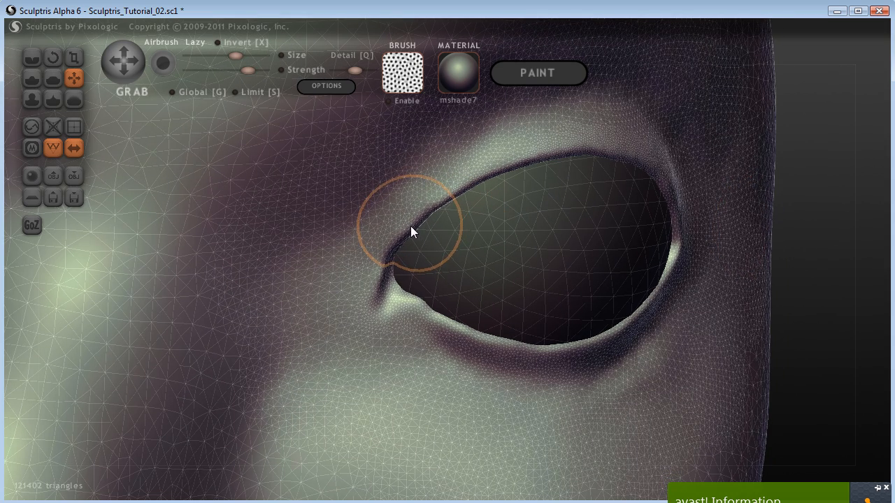
shift+scroll(430, 208, down, 1)
drag(427, 210, 427, 209)
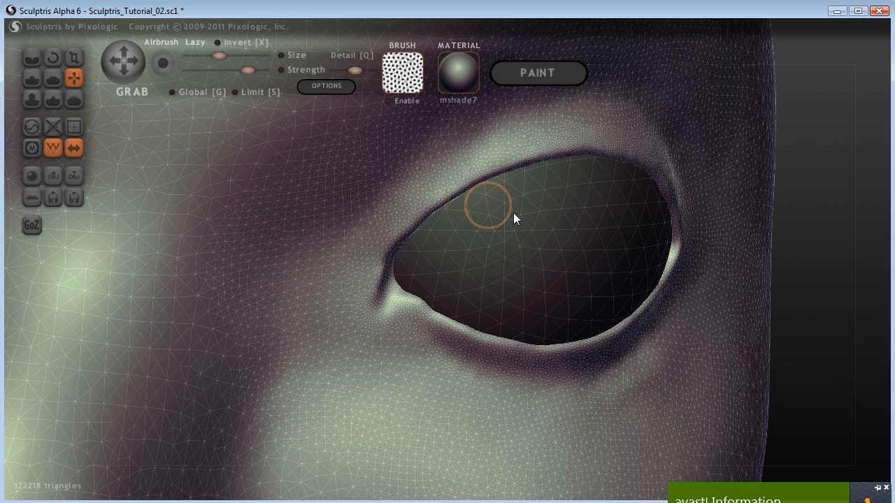
Step: Even out the middle and outer parts of the upper eyelid edge and the lower eyelid near the inner corner with Grab
mouse_move(845, 282)
mouse_down()
mouse_move(747, 278)
mouse_move(739, 290)
mouse_up()
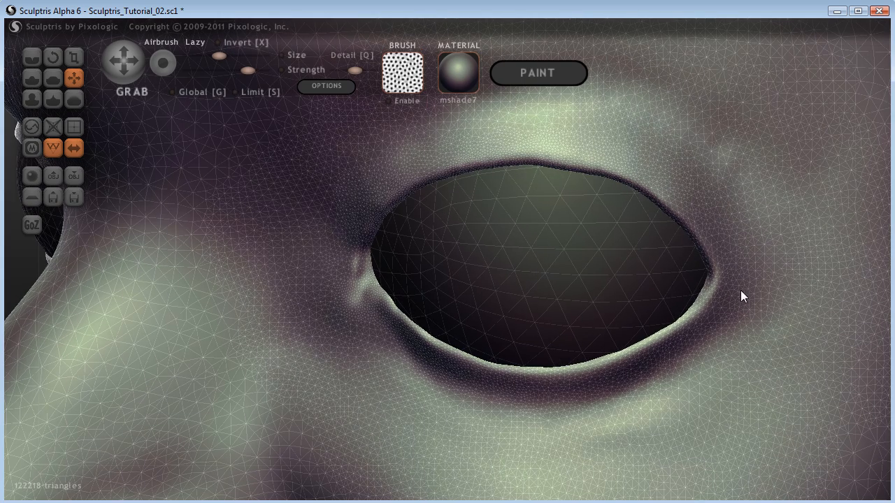
drag(534, 158, 530, 161)
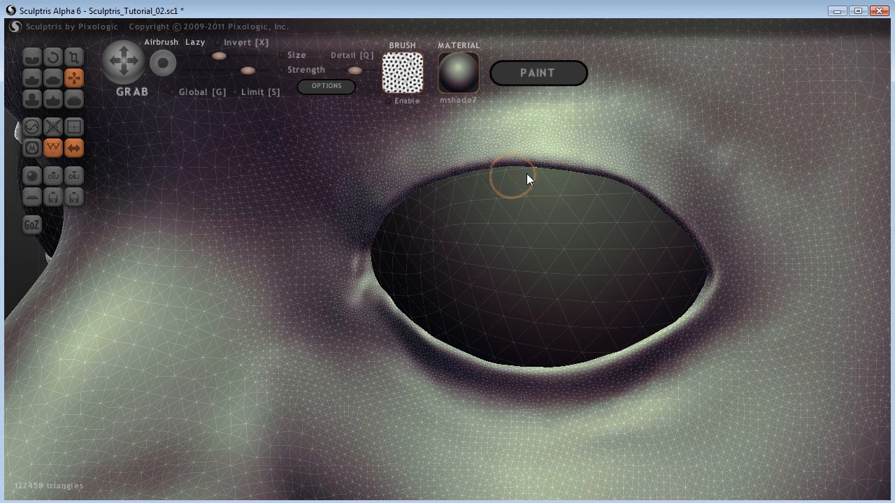
shift+scroll(633, 177, up, 2)
drag(627, 176, 628, 179)
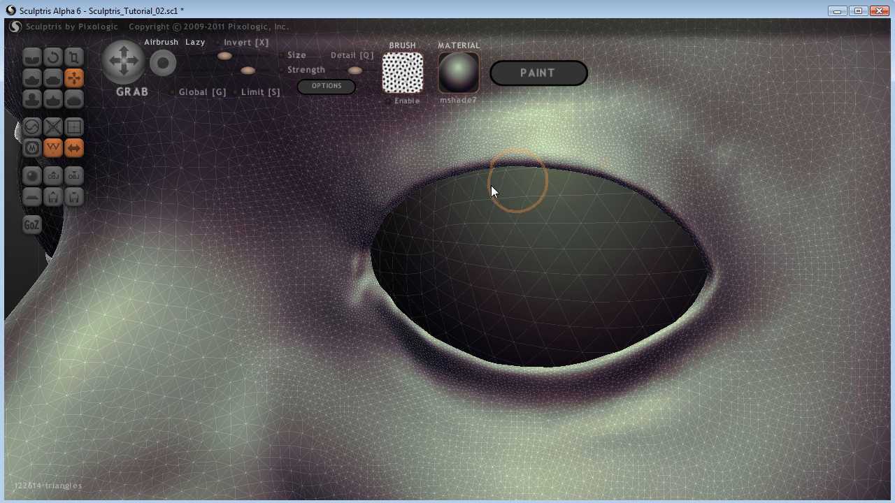
drag(399, 320, 397, 317)
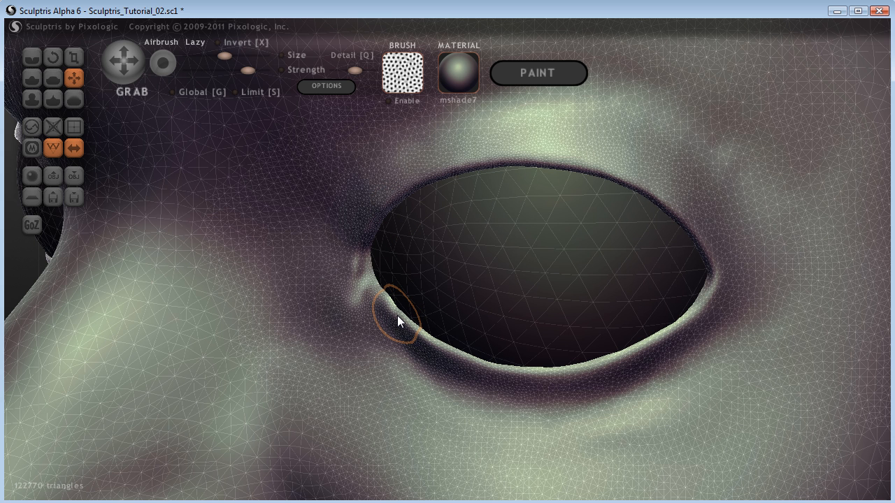
Step: Refine the eyelid edges from the inner corner along the lower eyelid with small Grab strokes
scroll(465, 312, down, 5)
drag(769, 355, 835, 349)
scroll(760, 326, up, 3)
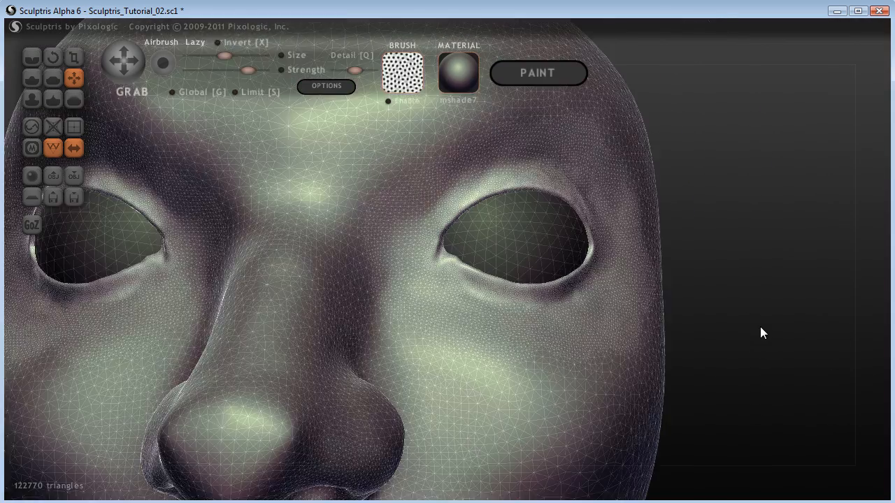
drag(761, 328, 795, 328)
scroll(794, 328, up, 2)
mouse_move(422, 217)
mouse_down()
mouse_move(435, 273)
mouse_move(455, 253)
mouse_move(468, 259)
mouse_move(437, 244)
mouse_move(536, 300)
mouse_up()
scroll(462, 250, down, 4)
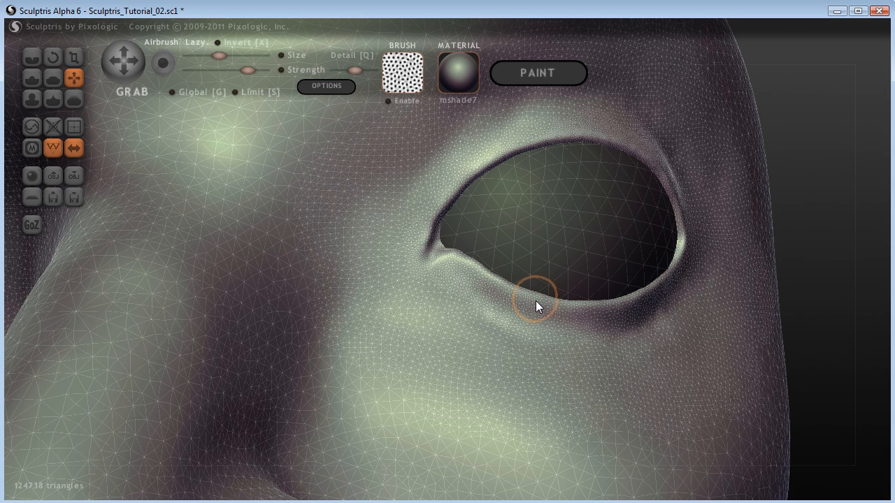
Step: Adjust the Grab brush size at the outer eye corner and check both eyes from the front
mouse_move(794, 250)
mouse_down()
mouse_move(821, 222)
mouse_move(790, 228)
mouse_move(819, 243)
mouse_move(815, 237)
mouse_up()
shift+scroll(703, 211, up, 4)
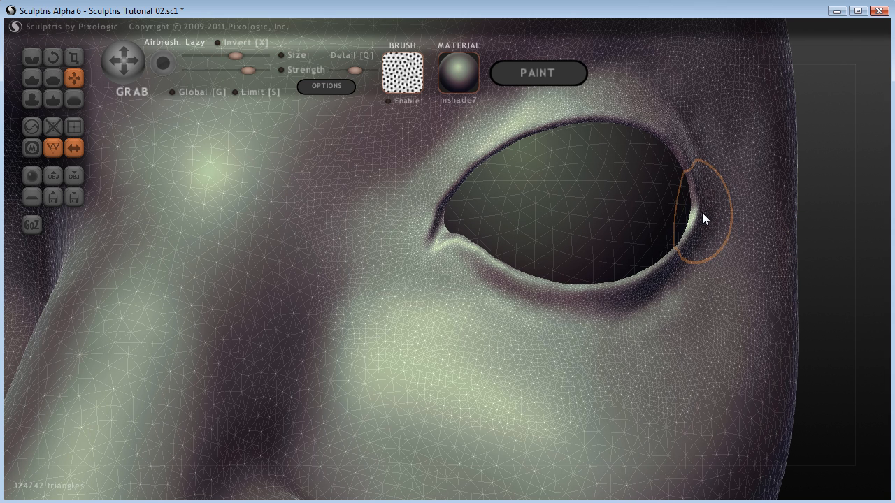
shift+scroll(701, 218, down, 2)
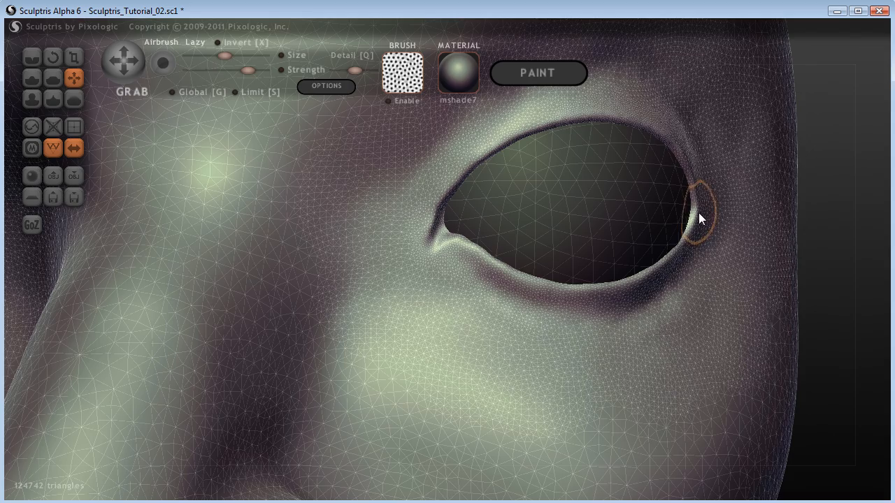
mouse_move(827, 184)
mouse_down()
mouse_move(801, 174)
mouse_move(734, 180)
mouse_move(747, 190)
mouse_move(827, 171)
mouse_move(819, 164)
mouse_move(834, 172)
mouse_up()
scroll(834, 172, down, 3)
mouse_move(704, 224)
mouse_down()
mouse_move(639, 226)
mouse_move(566, 245)
mouse_move(778, 222)
mouse_move(723, 221)
mouse_up()
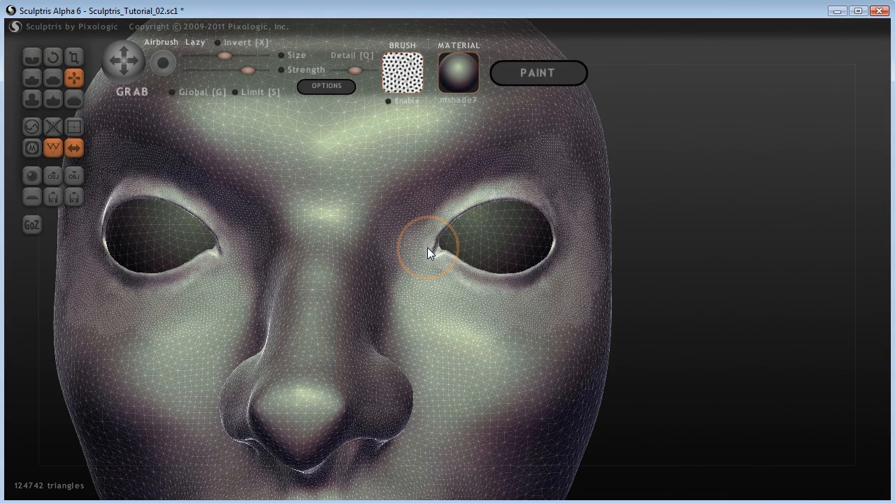
Step: Shrink the Grab brush and nudge the inner corner of the eye into a cleaner shape
scroll(434, 239, down, 3)
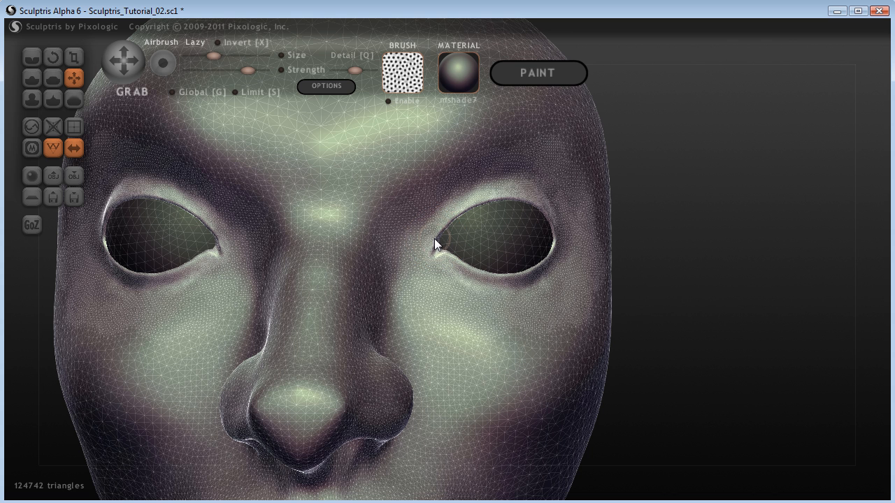
click(433, 235)
right_drag(432, 238, 665, 259)
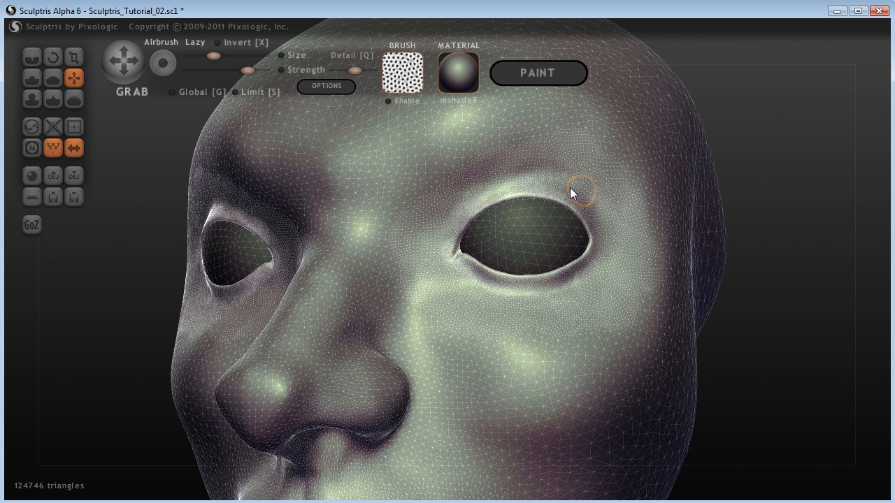
Step: Examine the eyelids and the inner corner of the eye from several angles
right_drag(797, 272, 776, 258)
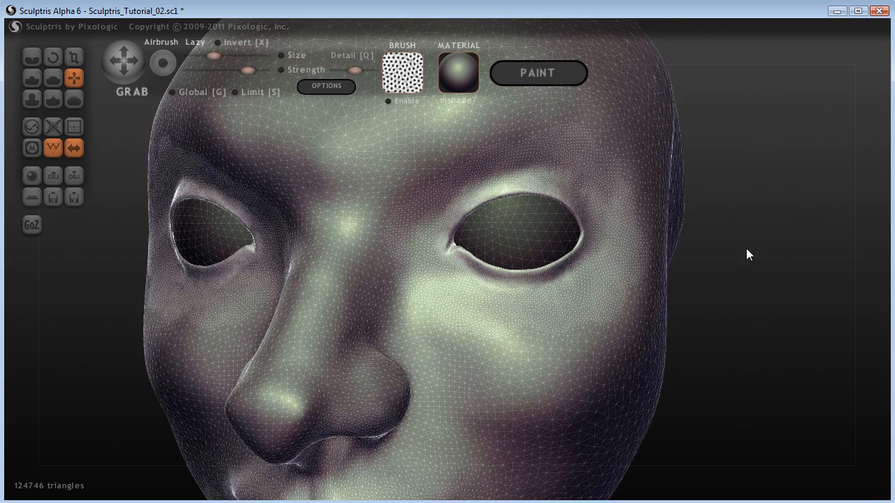
scroll(745, 248, up, 2)
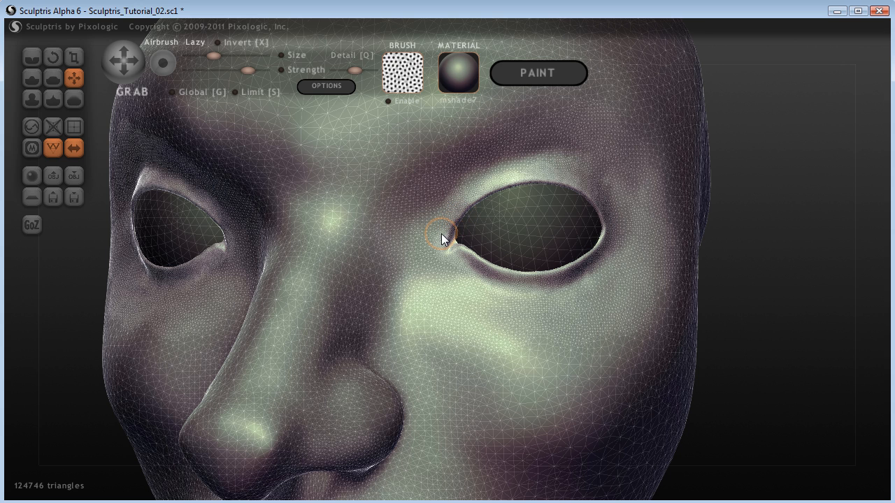
drag(779, 261, 653, 222)
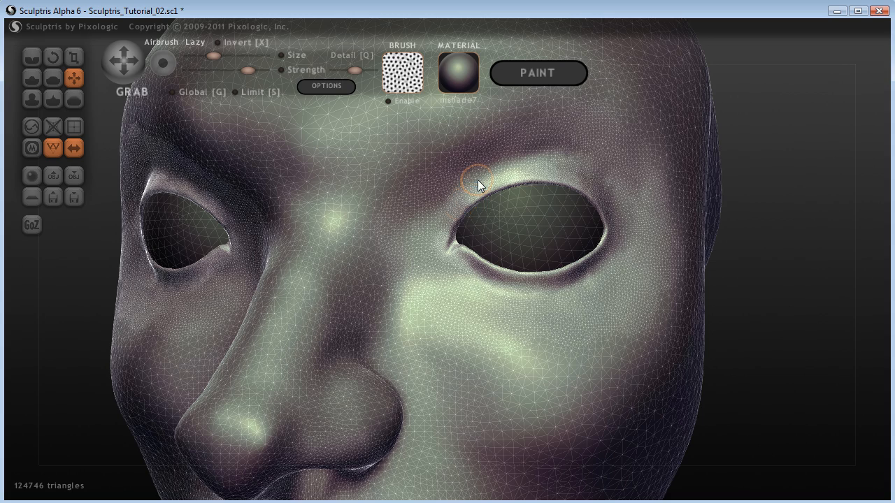
mouse_move(775, 270)
mouse_down()
mouse_move(793, 231)
mouse_move(839, 239)
mouse_move(790, 237)
mouse_up()
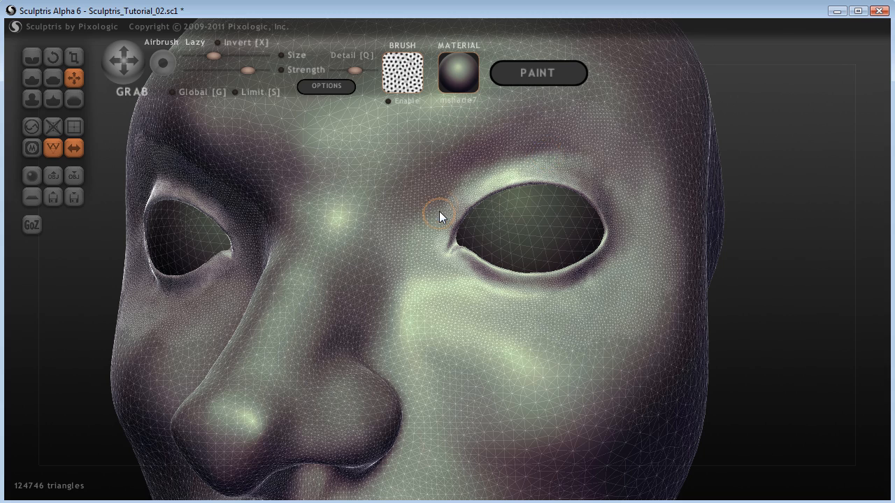
drag(818, 277, 793, 254)
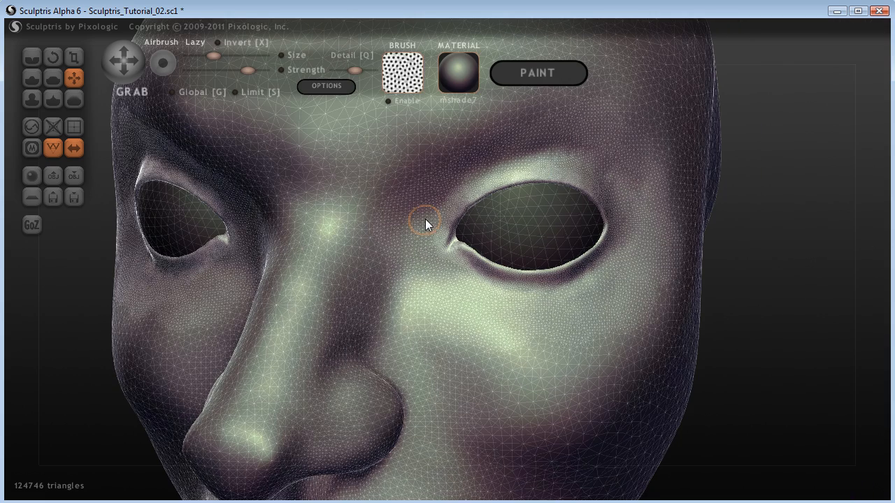
drag(799, 249, 801, 232)
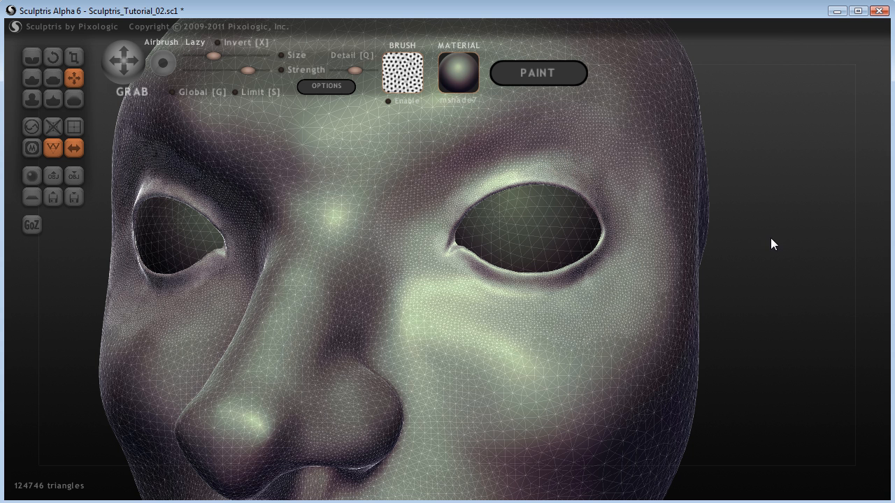
Step: Carve the upper eyelid fold with the Crease brush, following the eye opening from the inner side round to the outer side
click(32, 61)
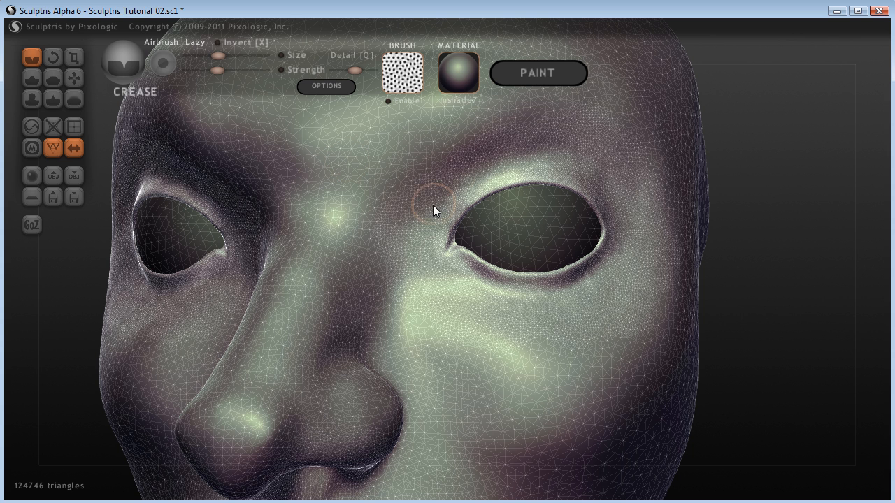
drag(563, 159, 422, 209)
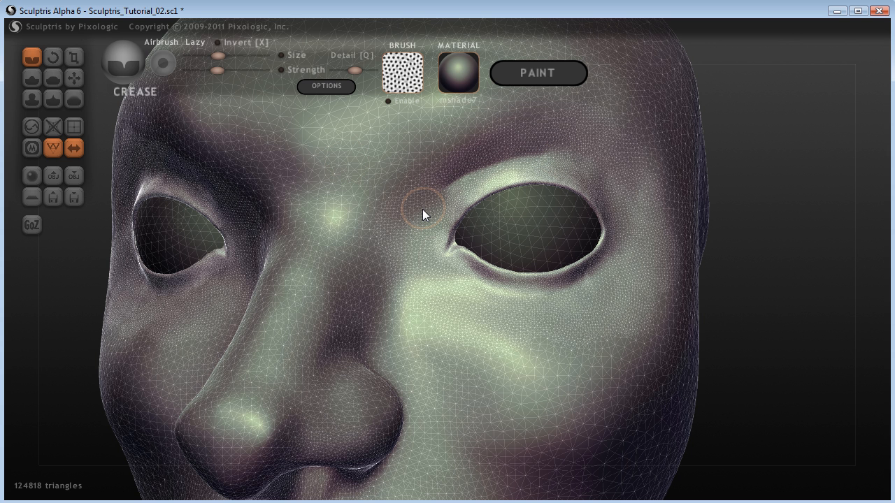
mouse_move(462, 181)
mouse_down()
mouse_move(425, 224)
mouse_move(497, 180)
mouse_up()
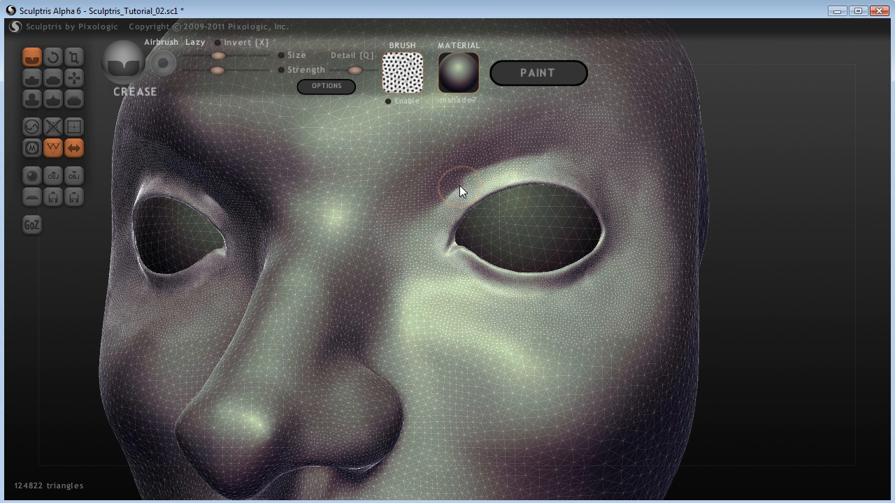
drag(459, 185, 502, 159)
drag(460, 182, 498, 160)
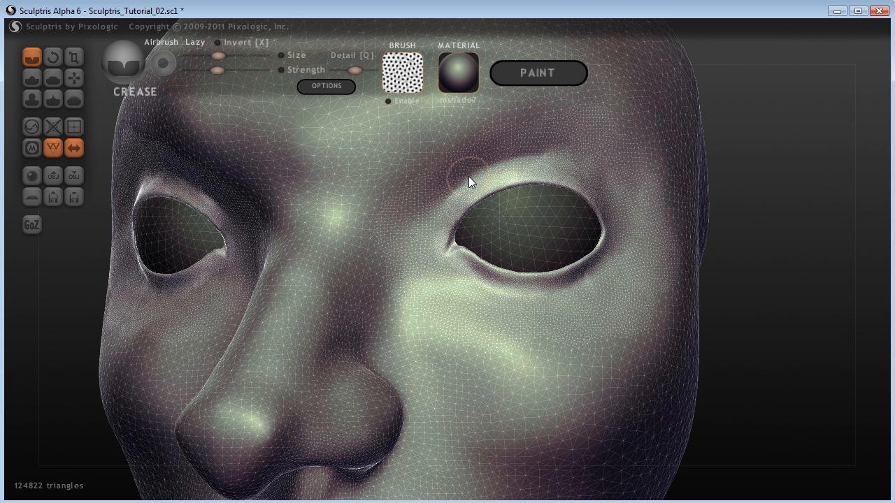
drag(556, 160, 618, 195)
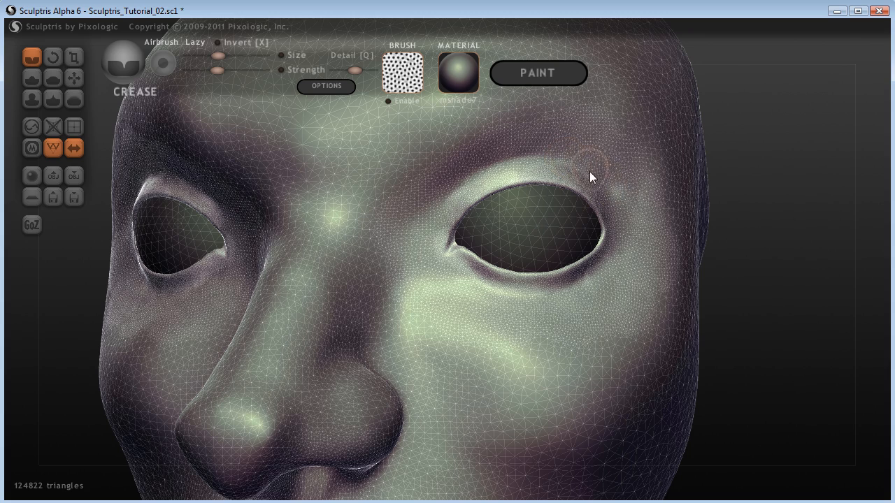
mouse_move(808, 224)
mouse_down()
mouse_move(746, 213)
mouse_move(777, 232)
mouse_up()
drag(620, 180, 644, 221)
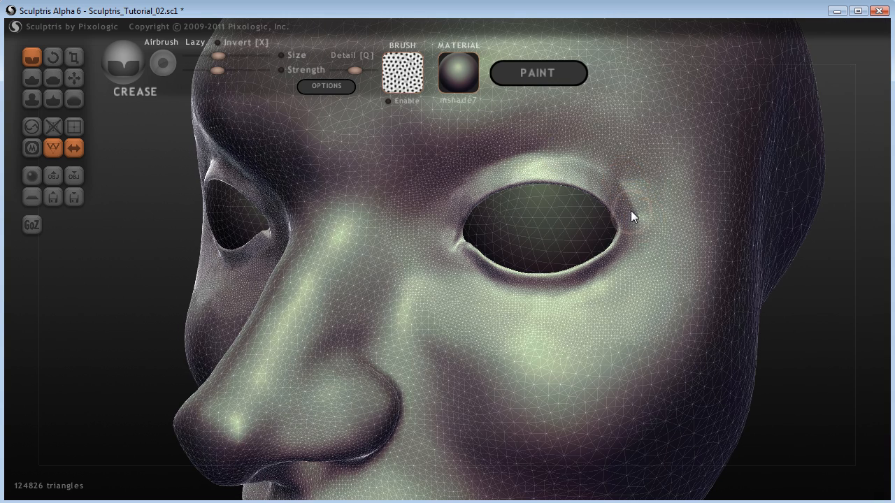
Step: Crease a short line outward from the outer corner of the eye
drag(805, 288, 790, 262)
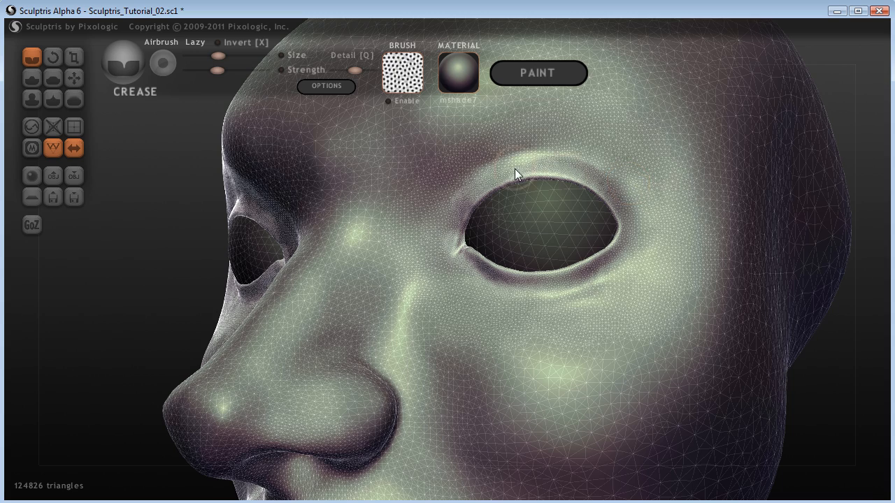
drag(840, 401, 760, 415)
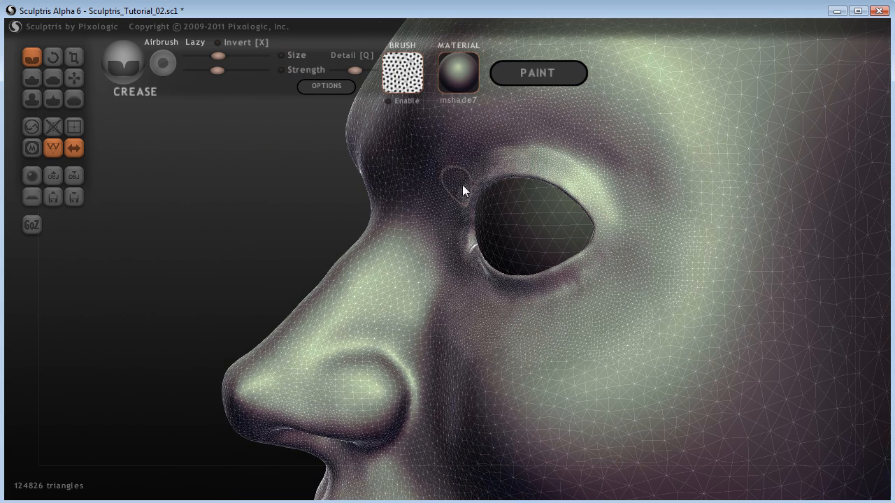
drag(592, 228, 623, 241)
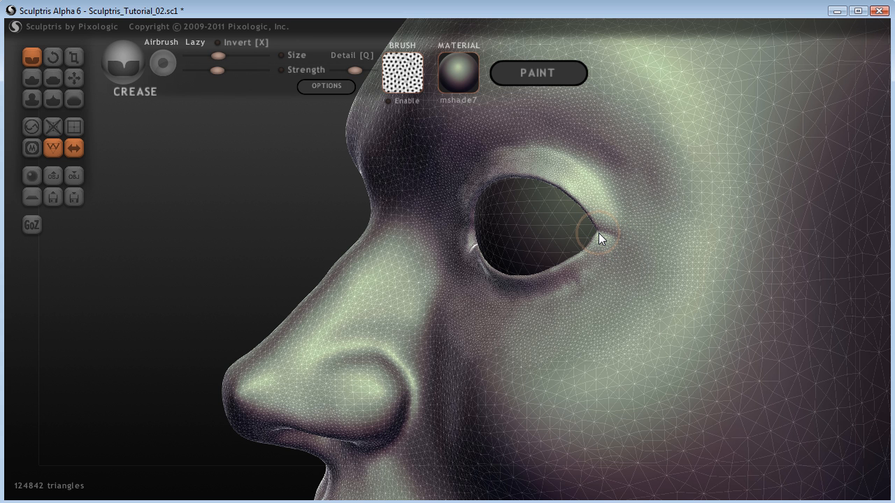
drag(596, 234, 622, 240)
drag(278, 209, 347, 215)
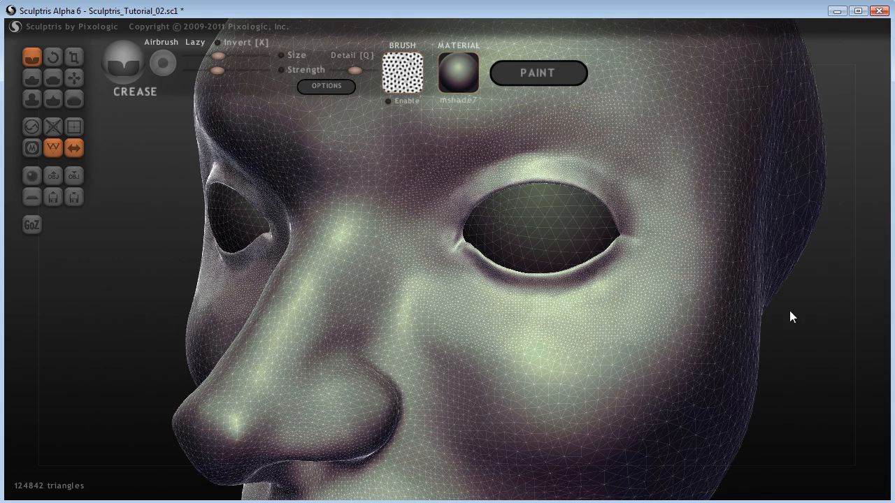
drag(828, 333, 824, 307)
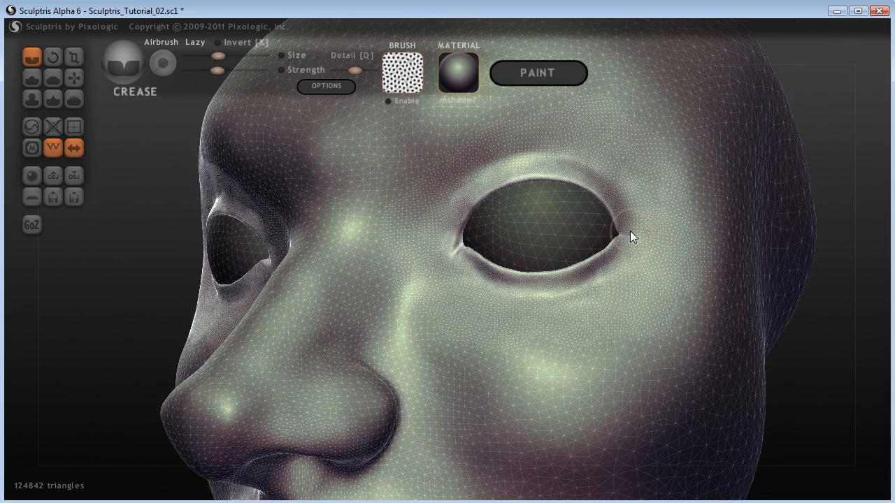
Step: Enlarge the Grab brush slightly and adjust the outer corner of the eye with it
click(73, 78)
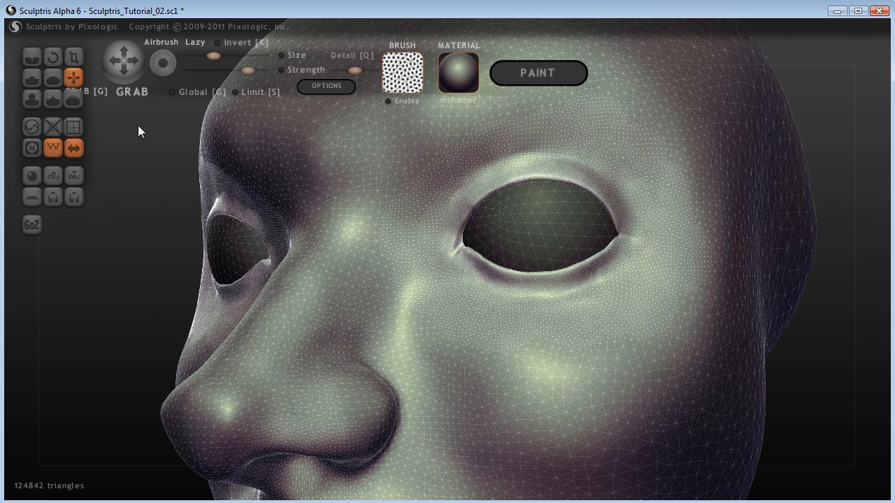
drag(803, 346, 772, 330)
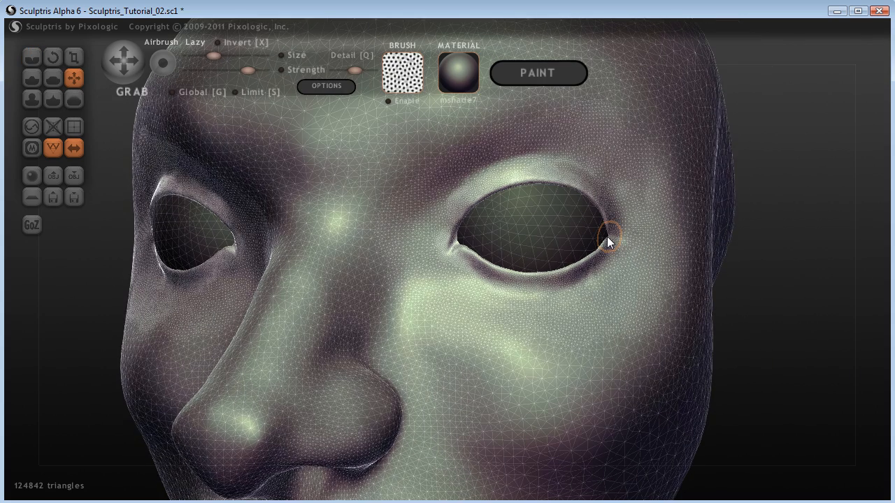
scroll(606, 236, up, 2)
mouse_move(748, 317)
mouse_down()
mouse_move(794, 337)
mouse_move(700, 334)
mouse_move(719, 345)
mouse_up()
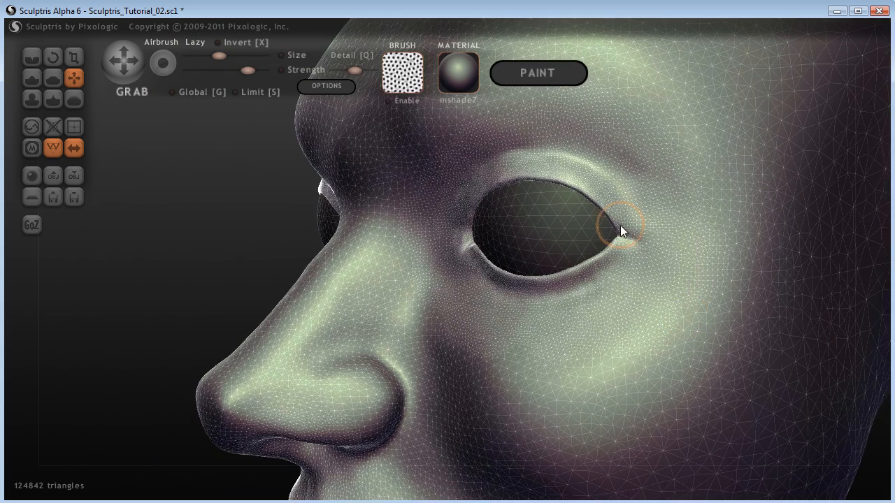
drag(209, 236, 272, 235)
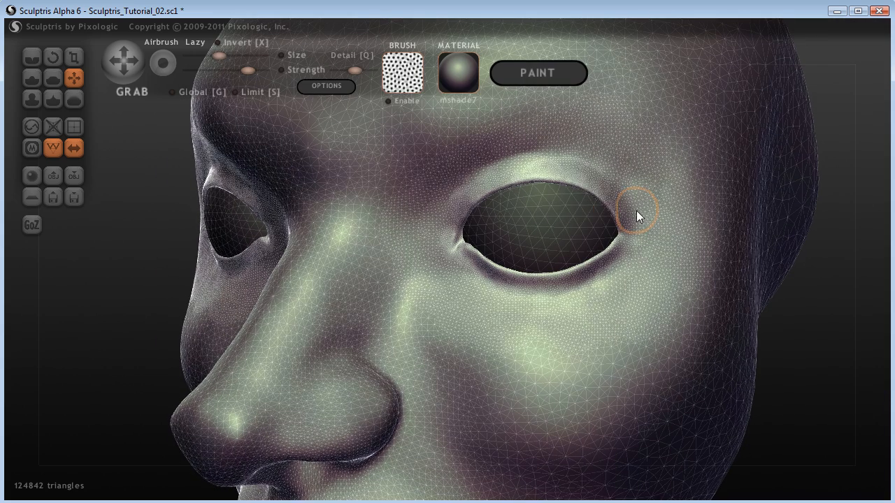
Step: Deepen the outer end of the upper eyelid fold with the Crease brush
click(31, 58)
drag(645, 208, 640, 232)
drag(638, 199, 622, 195)
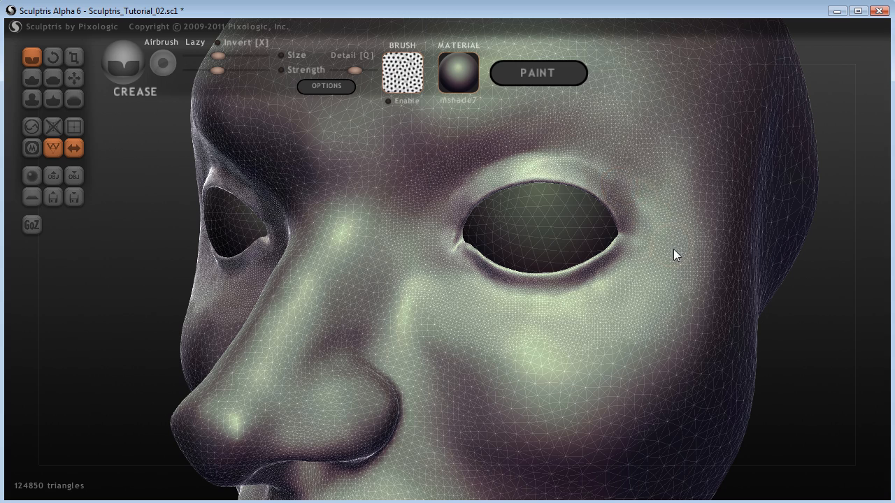
Step: Crease faint wrinkles fanning outward across the skin beside the outer eye corner
drag(645, 237, 699, 246)
mouse_move(811, 342)
mouse_down()
mouse_move(813, 314)
mouse_move(821, 326)
mouse_up()
drag(639, 208, 706, 200)
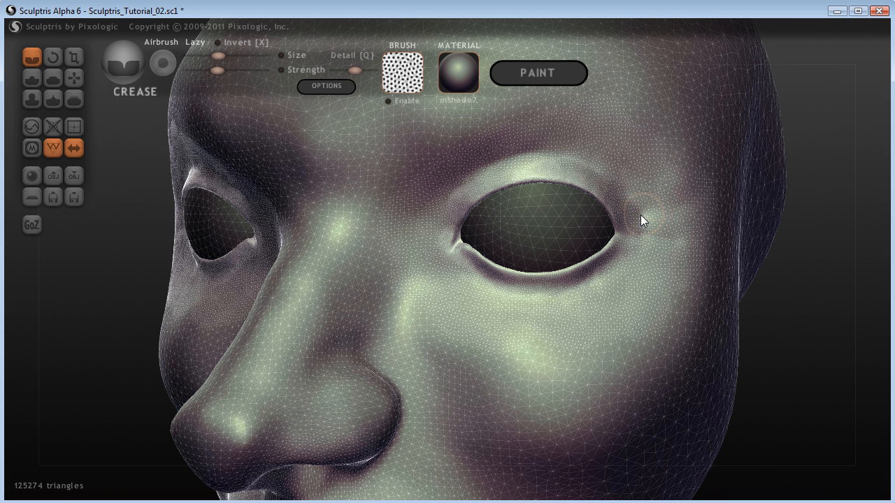
drag(834, 310, 803, 307)
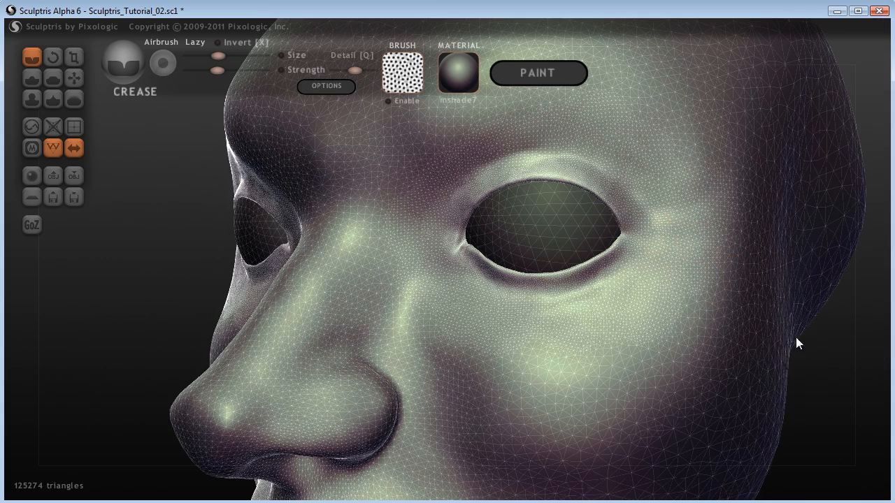
mouse_move(829, 361)
mouse_down()
mouse_move(764, 365)
mouse_move(836, 369)
mouse_up()
drag(632, 257, 711, 290)
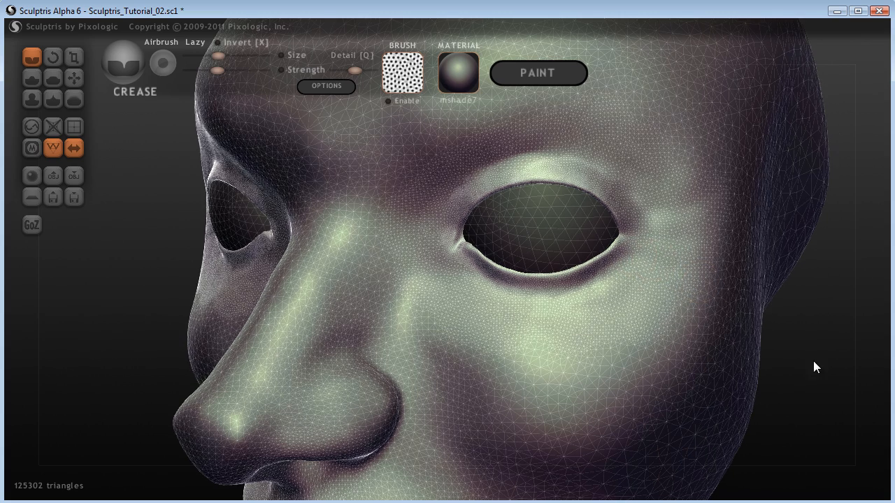
Step: Crease the skin between the nose and the inner eye corner, from the upper eyelid fold down to below the corner
drag(813, 365, 775, 323)
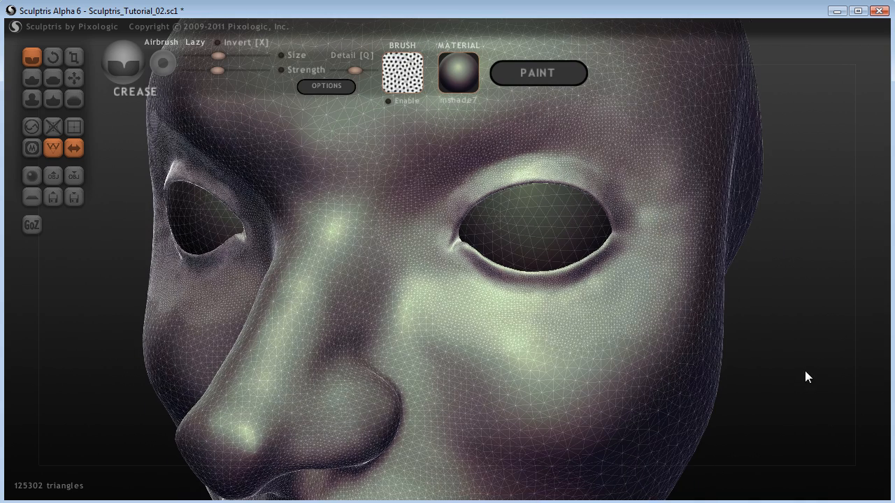
drag(804, 373, 716, 336)
drag(442, 195, 397, 258)
drag(447, 190, 413, 226)
drag(452, 184, 455, 188)
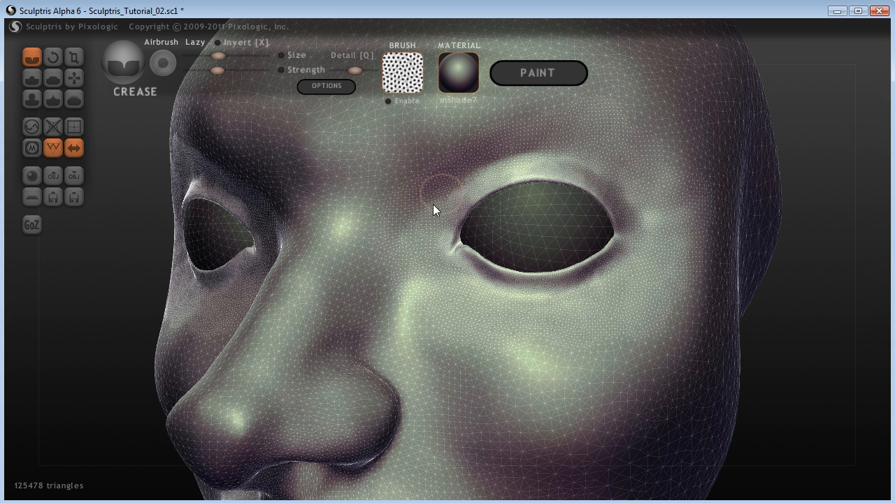
mouse_move(428, 246)
mouse_down()
mouse_move(408, 256)
mouse_move(437, 294)
mouse_up()
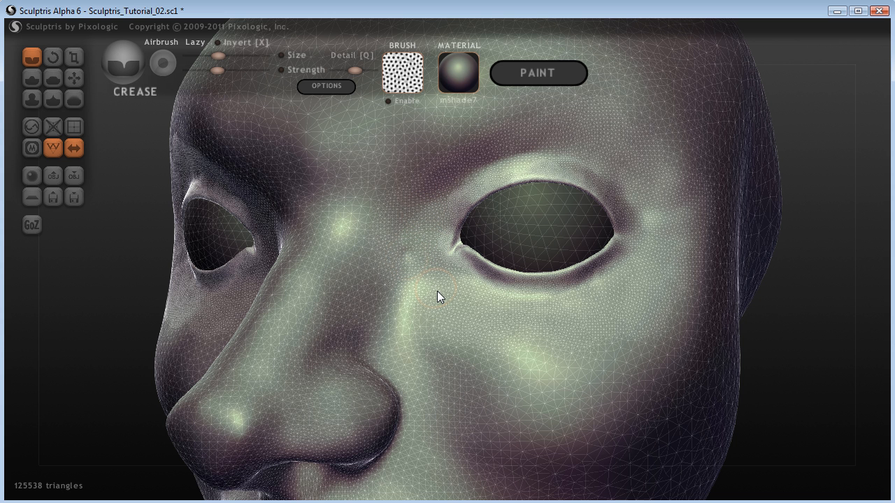
mouse_move(401, 235)
mouse_down()
mouse_move(431, 280)
mouse_move(467, 282)
mouse_up()
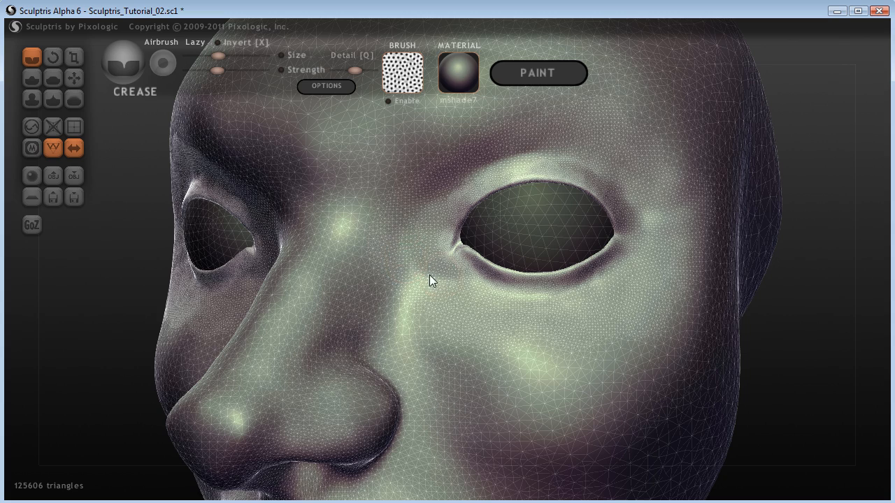
Step: Crease soft fold lines beneath the lower eyelid, from the inner corner toward the outer corner
drag(808, 376, 486, 308)
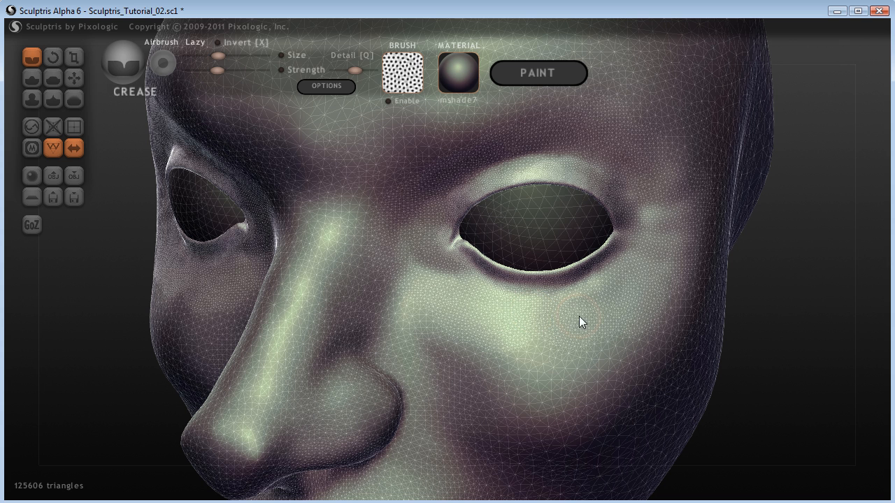
mouse_move(472, 297)
mouse_down()
mouse_move(585, 310)
mouse_move(637, 266)
mouse_up()
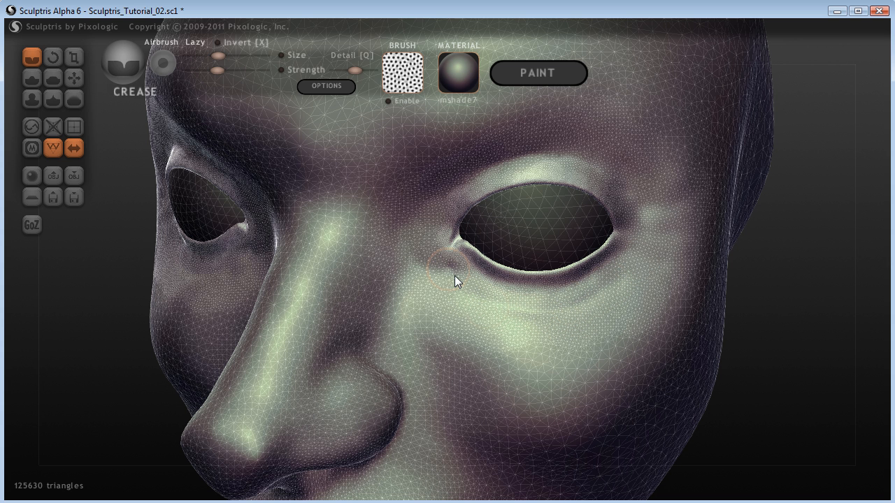
drag(454, 275, 481, 272)
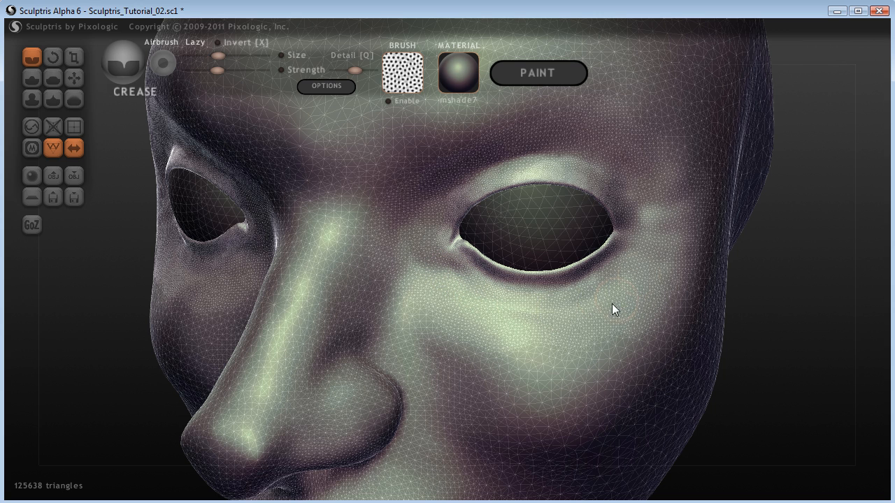
drag(786, 375, 624, 320)
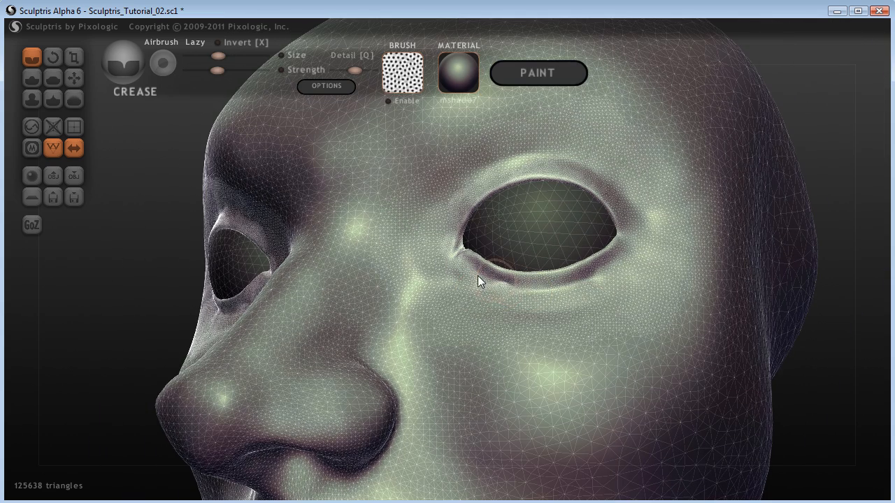
Step: Crease the skin just beneath the lower eyelid's rim, from the inner corner toward the middle of the lid
drag(483, 277, 550, 307)
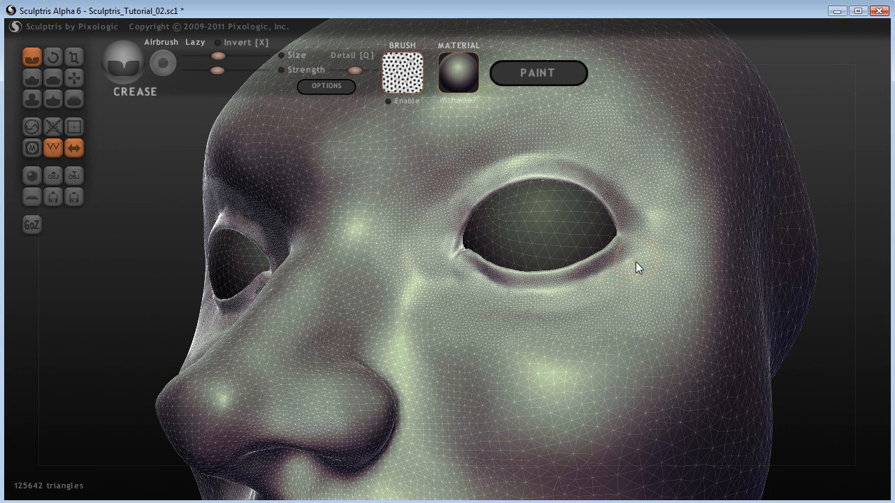
mouse_move(818, 327)
mouse_down()
mouse_move(773, 360)
mouse_move(596, 294)
mouse_move(485, 292)
mouse_move(602, 292)
mouse_up()
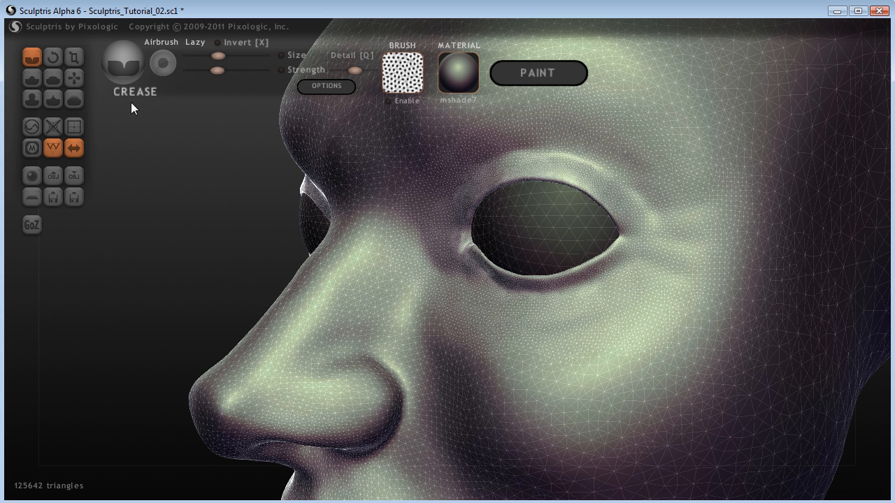
Step: Examine the eye corners and lid creases from the side, the front and a three-quarter view with the Grab tool ready
click(74, 78)
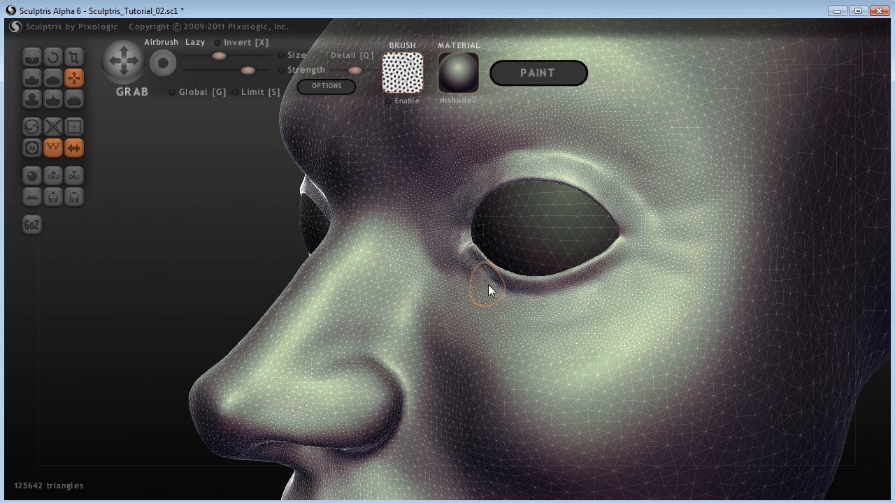
drag(233, 267, 327, 288)
mouse_move(803, 343)
mouse_down()
mouse_move(658, 343)
mouse_move(613, 311)
mouse_up()
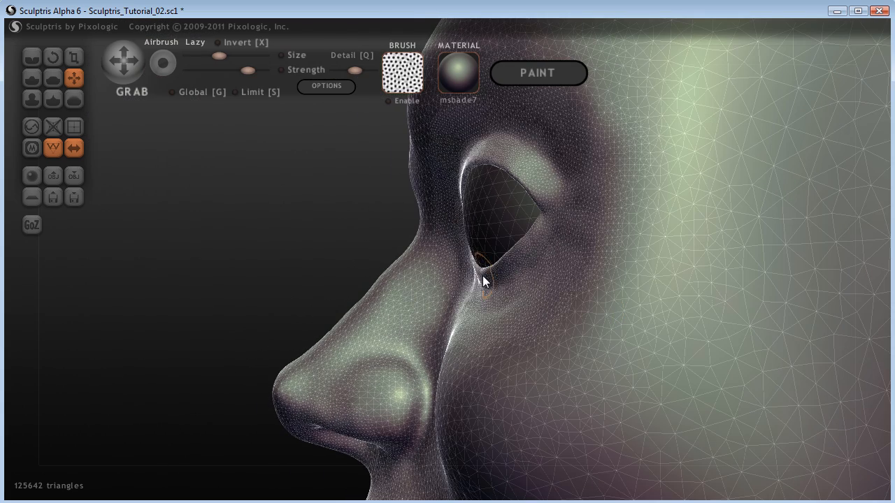
drag(314, 274, 489, 285)
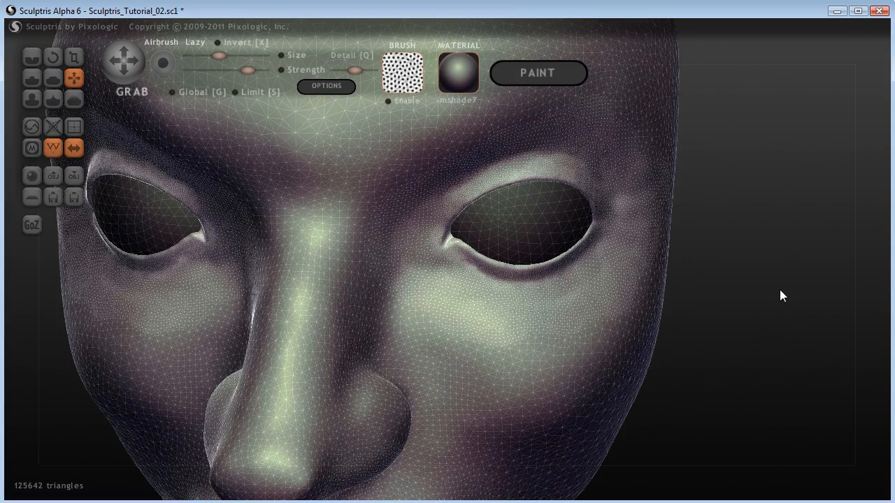
scroll(779, 290, down, 5)
drag(706, 345, 689, 303)
mouse_move(723, 354)
mouse_down()
mouse_move(650, 336)
mouse_move(771, 353)
mouse_move(731, 347)
mouse_move(720, 355)
mouse_up()
scroll(801, 400, up, 4)
drag(801, 401, 767, 417)
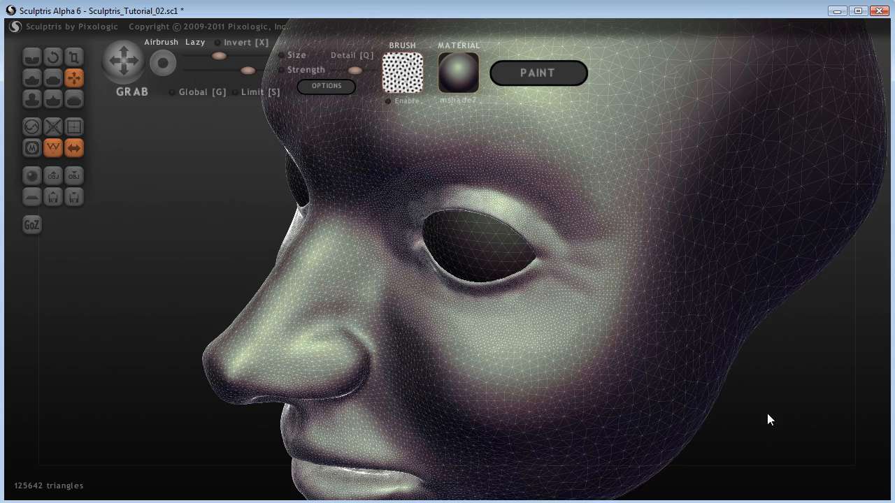
Step: Thin the mesh on the cheek below the eye and the skin around the outer eye corner with the Reduce Brush
click(33, 128)
mouse_move(550, 340)
mouse_down()
mouse_move(530, 335)
mouse_move(552, 328)
mouse_up()
mouse_move(600, 277)
mouse_down()
mouse_move(624, 244)
mouse_move(532, 184)
mouse_move(622, 250)
mouse_move(577, 252)
mouse_move(635, 279)
mouse_move(488, 189)
mouse_up()
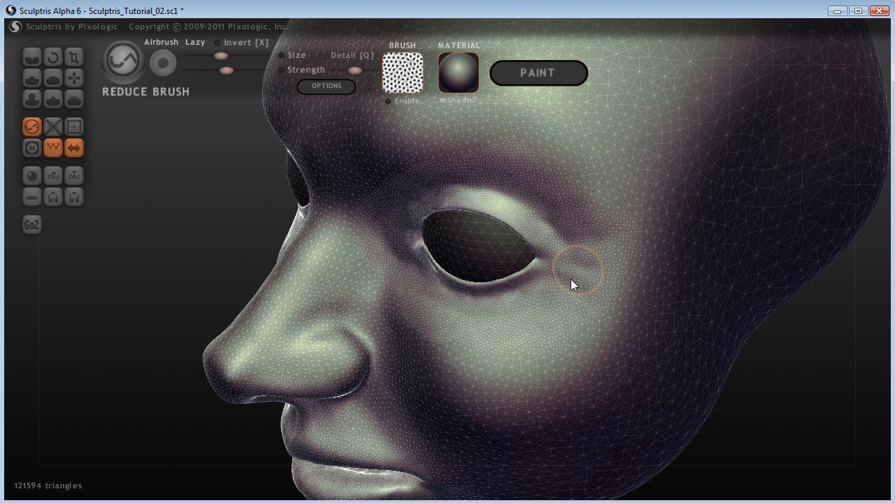
Step: Reduce the mesh density between the nose bridge and the inner eye corner, and above the inner part of the upper eyelid
drag(765, 447, 721, 395)
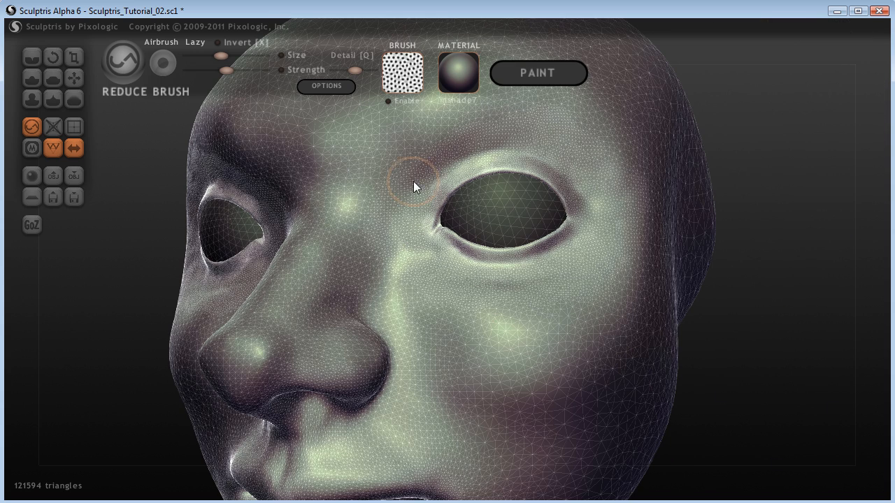
drag(424, 186, 448, 174)
mouse_move(411, 211)
mouse_down()
mouse_move(514, 282)
mouse_move(549, 268)
mouse_move(459, 272)
mouse_move(439, 263)
mouse_up()
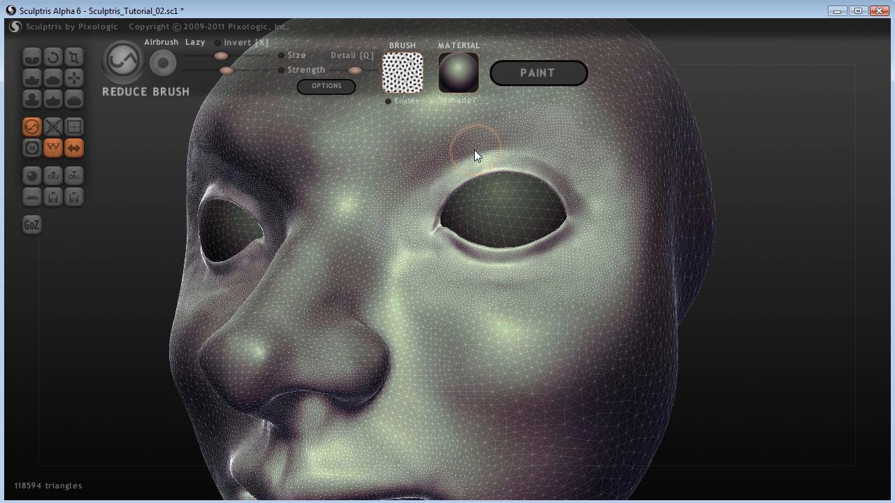
drag(458, 160, 461, 156)
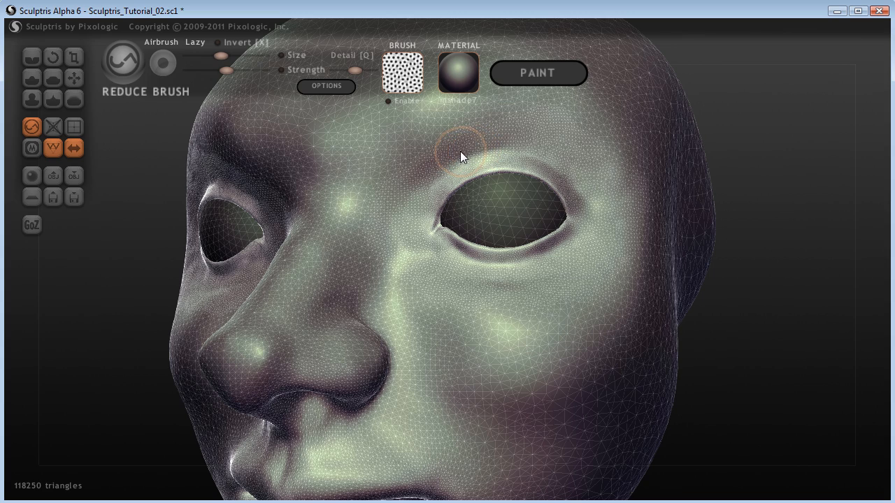
Step: Reduce the mesh density across the cheek under the eye, up the temple and along the brow
mouse_move(773, 307)
mouse_down()
mouse_move(725, 335)
mouse_move(651, 335)
mouse_move(837, 323)
mouse_move(802, 323)
mouse_up()
drag(431, 321, 546, 318)
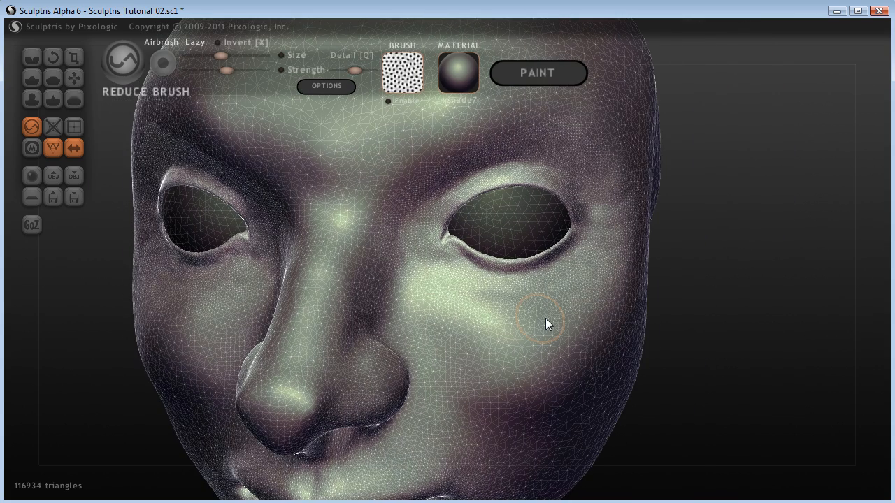
mouse_move(489, 330)
mouse_down()
mouse_move(590, 313)
mouse_move(625, 286)
mouse_move(636, 206)
mouse_move(624, 174)
mouse_up()
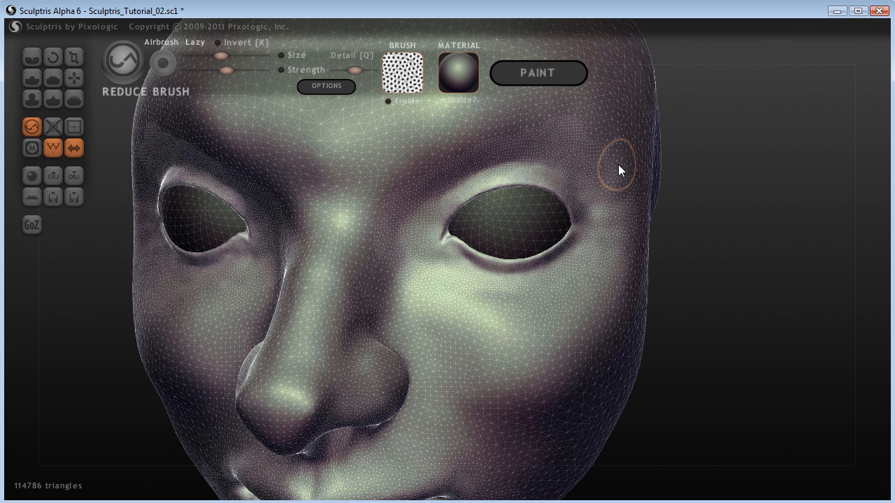
mouse_move(574, 130)
mouse_down()
mouse_move(521, 128)
mouse_move(448, 147)
mouse_up()
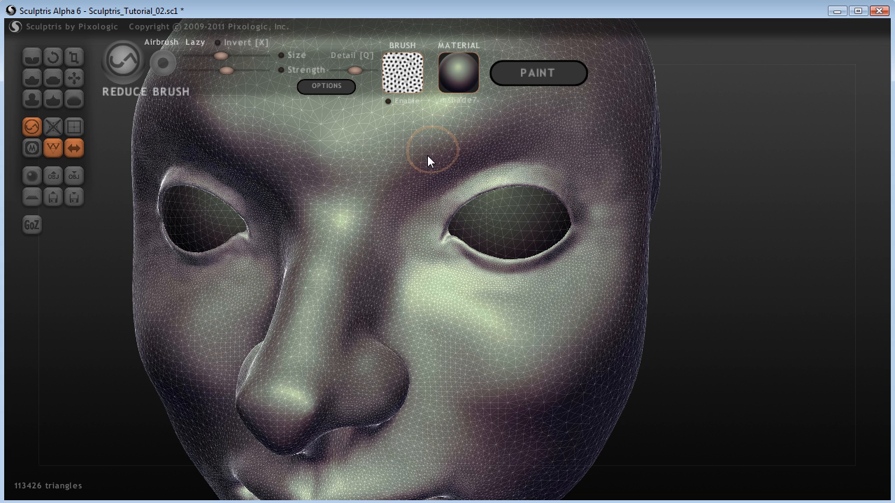
Step: Thin the remaining dense mesh beside the nose, beneath the eye and on the forehead above the outer brow
mouse_move(396, 284)
mouse_down()
mouse_move(426, 303)
mouse_move(384, 279)
mouse_move(413, 280)
mouse_up()
mouse_move(496, 309)
mouse_down()
mouse_move(421, 298)
mouse_move(447, 308)
mouse_up()
scroll(809, 335, down, 3)
drag(739, 393, 702, 365)
drag(559, 175, 564, 151)
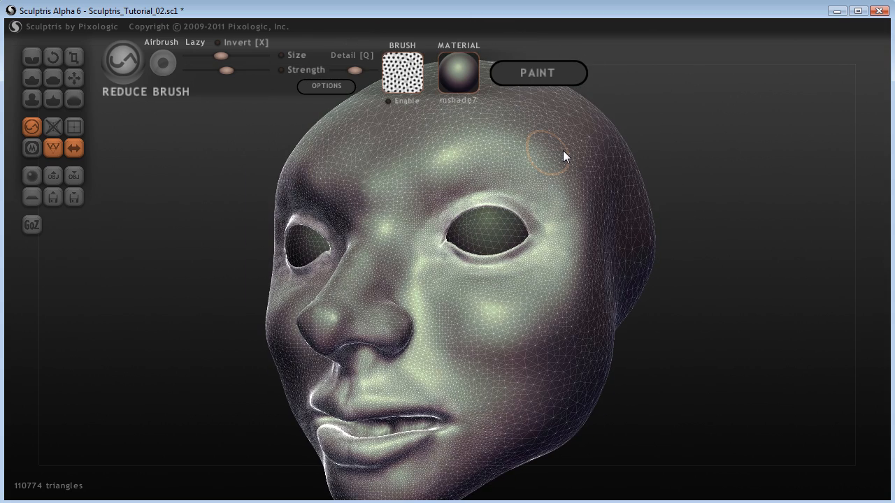
Step: Hide the wireframe and smooth the skin beside the outer eye corner
mouse_move(761, 288)
mouse_down()
mouse_move(759, 411)
mouse_move(824, 412)
mouse_move(643, 438)
mouse_move(779, 419)
mouse_move(723, 433)
mouse_move(671, 420)
mouse_up()
click(63, 149)
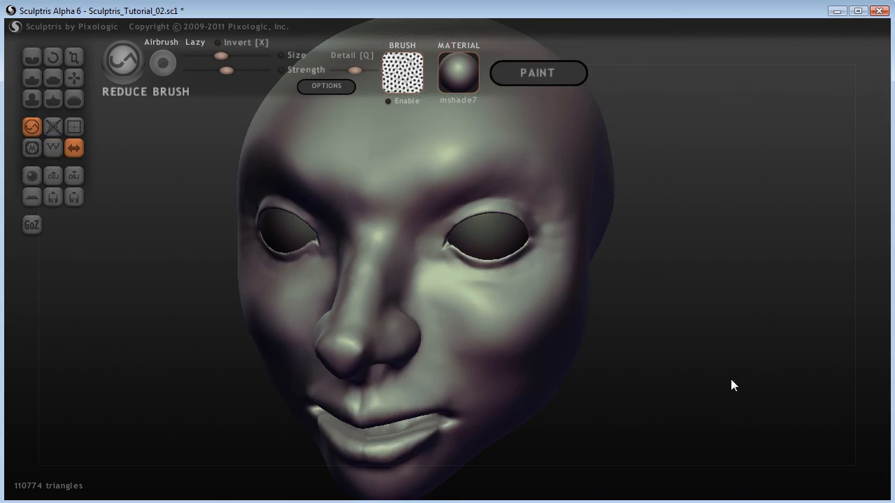
drag(720, 385, 727, 370)
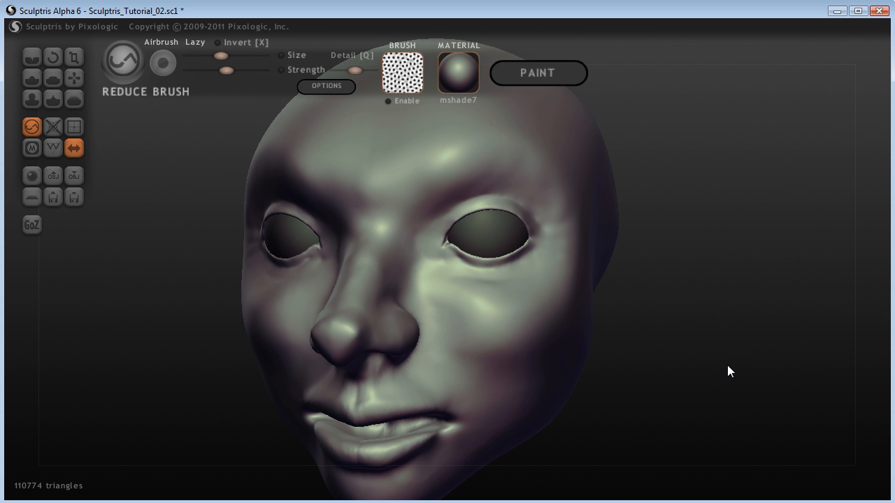
scroll(731, 365, up, 10)
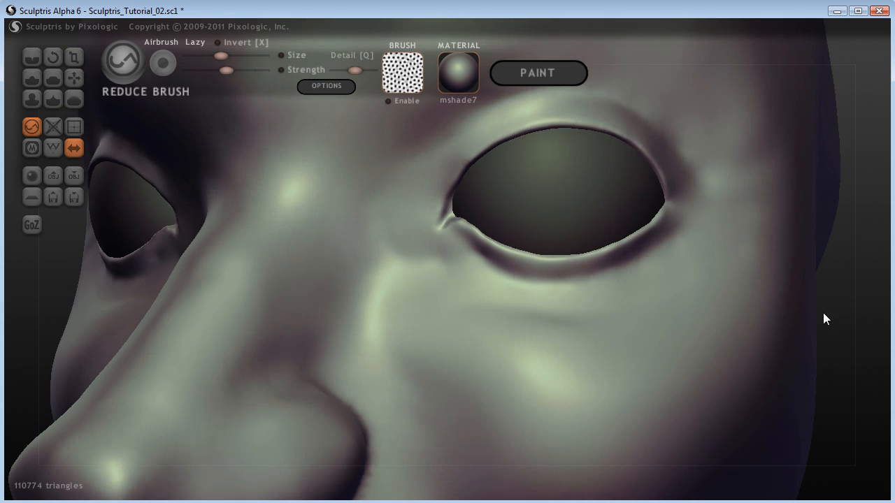
mouse_move(824, 318)
mouse_down()
mouse_move(771, 312)
mouse_move(829, 343)
mouse_move(826, 327)
mouse_up()
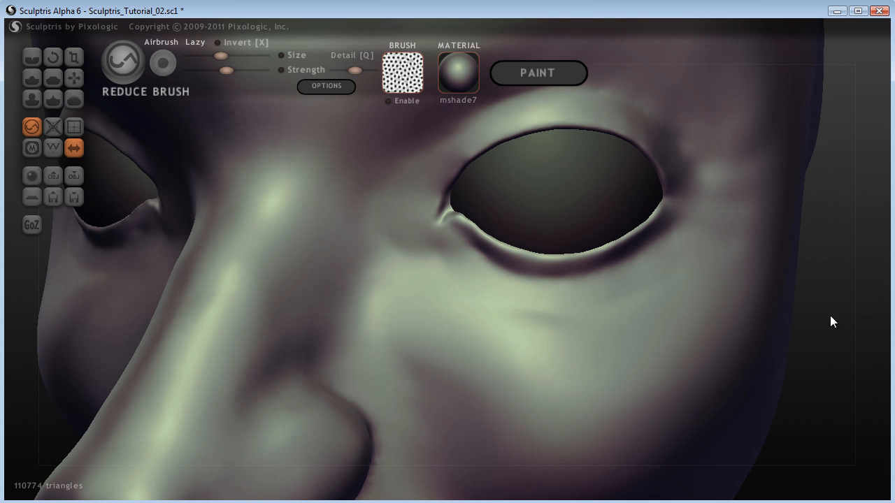
mouse_move(851, 292)
mouse_down()
mouse_move(750, 374)
mouse_move(825, 401)
mouse_move(811, 360)
mouse_up()
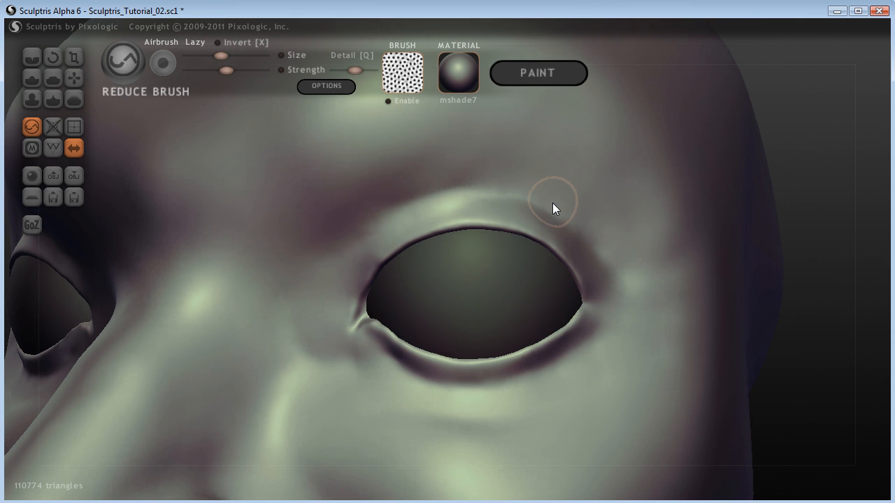
mouse_move(642, 276)
shift+mouse_down()
mouse_move(623, 266)
mouse_move(683, 250)
shift+mouse_up()
drag(824, 230, 783, 291)
Step: Undo the Reduce Brush stroke on the lower eyelid and nudge the lid's rim near the outer corner with Grab
drag(531, 354, 531, 354)
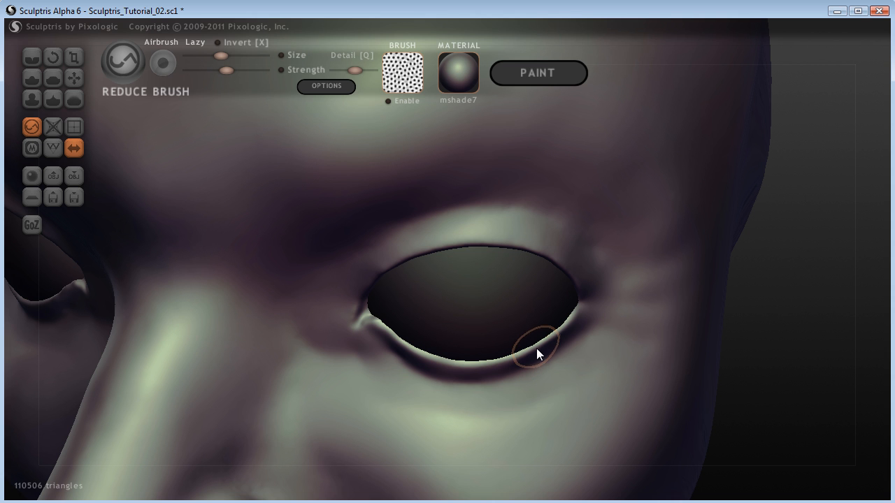
key(ctrl+z)
click(72, 77)
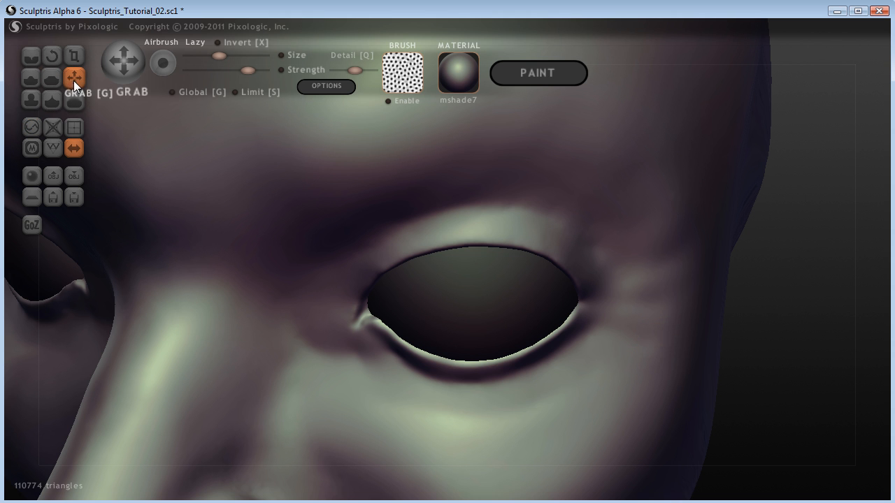
click(529, 353)
click(530, 354)
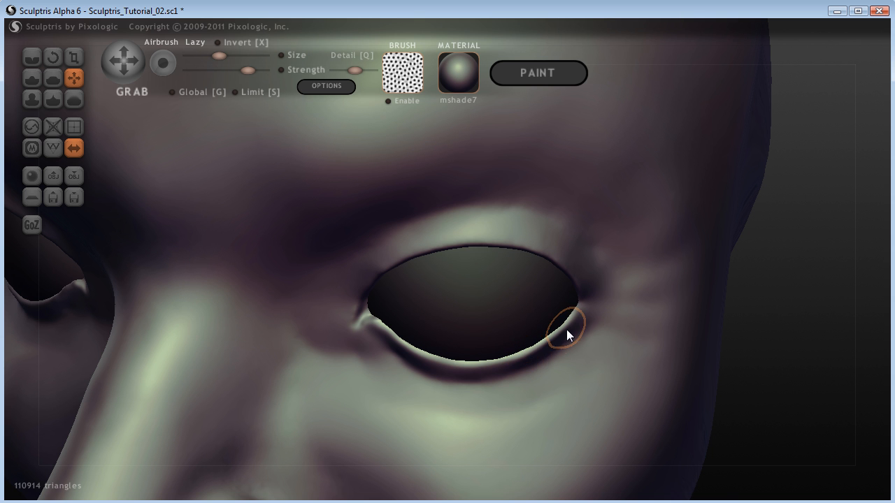
Step: Adjust the upper eyelid's rim with small Grab nudges from near the inner corner toward the middle
mouse_move(833, 363)
mouse_down()
mouse_move(753, 301)
mouse_move(825, 288)
mouse_move(773, 280)
mouse_move(863, 302)
mouse_move(789, 204)
mouse_move(801, 216)
mouse_up()
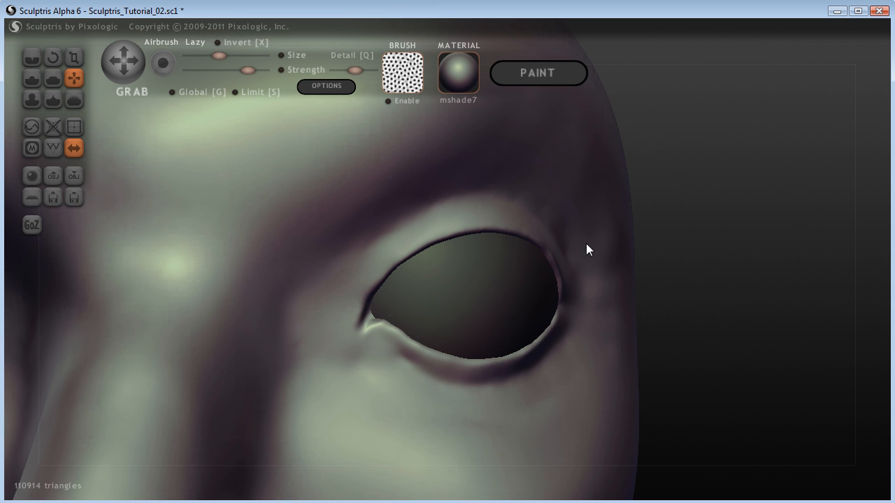
drag(383, 276, 382, 276)
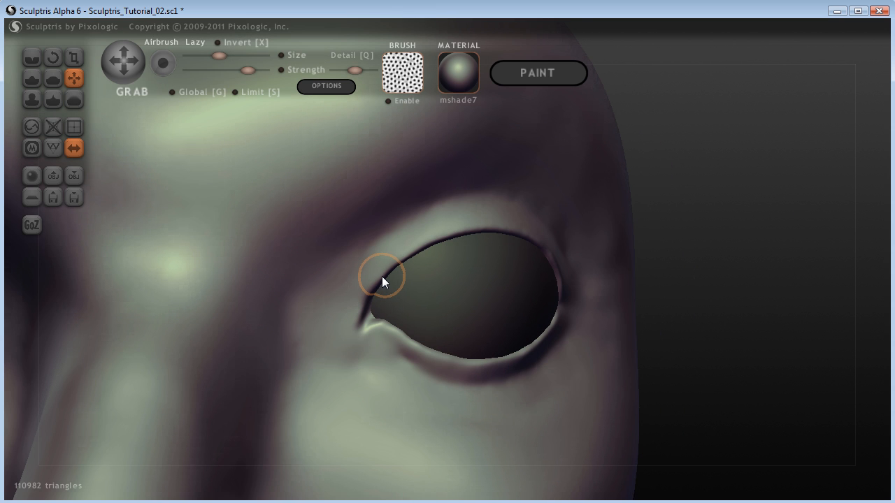
click(411, 254)
click(411, 255)
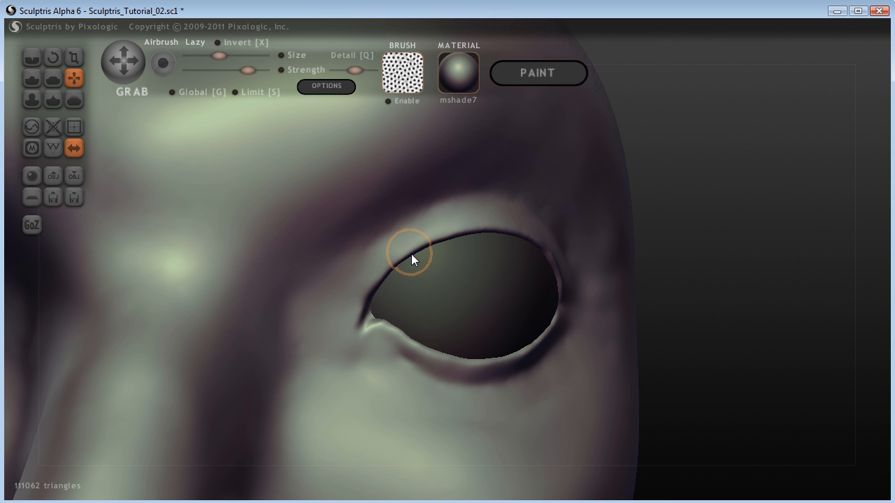
click(441, 237)
Step: Examine the adjusted eyelids from several angles and show the wireframe
mouse_move(786, 271)
mouse_down()
mouse_move(680, 275)
mouse_move(715, 295)
mouse_move(651, 286)
mouse_up()
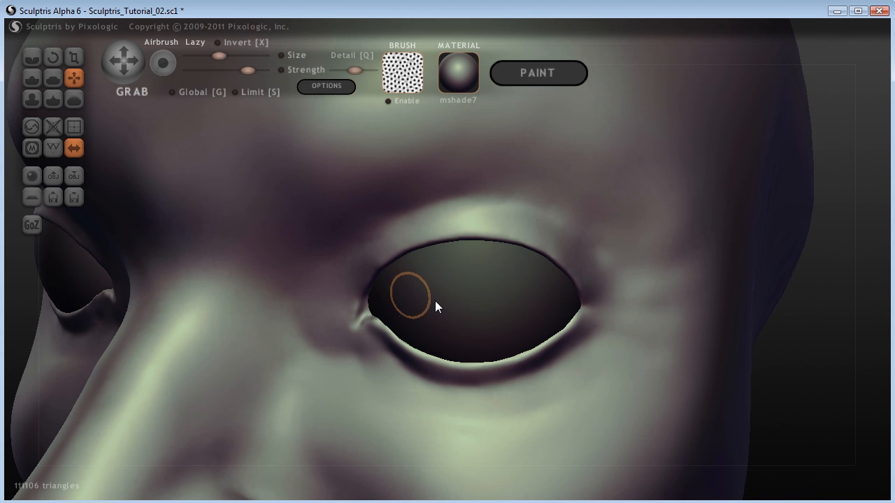
drag(787, 346, 792, 364)
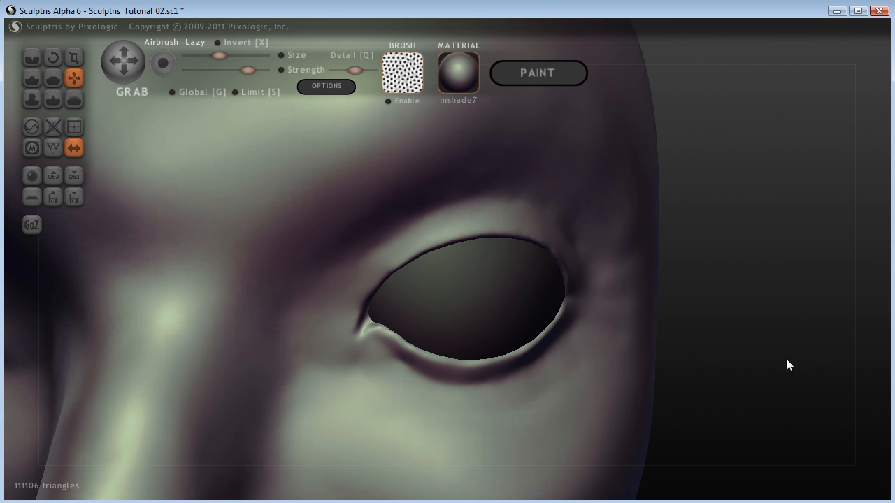
mouse_move(655, 326)
mouse_down()
mouse_move(759, 342)
mouse_move(693, 315)
mouse_move(747, 322)
mouse_up()
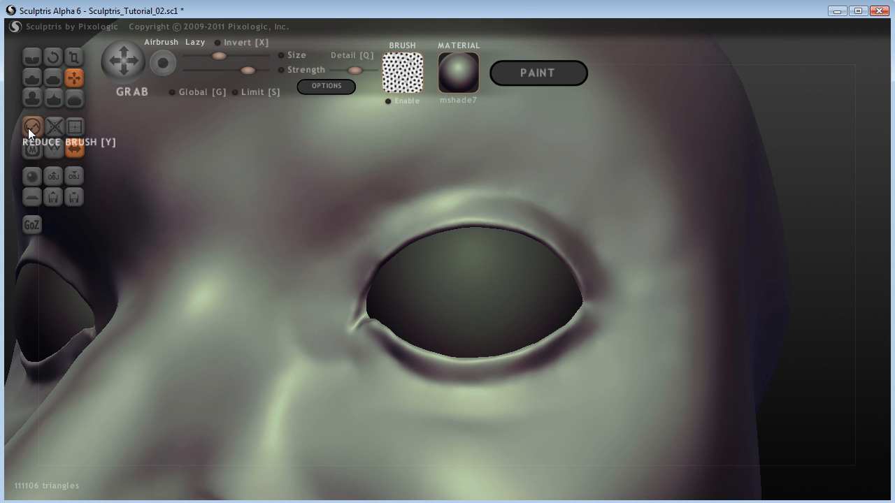
click(53, 148)
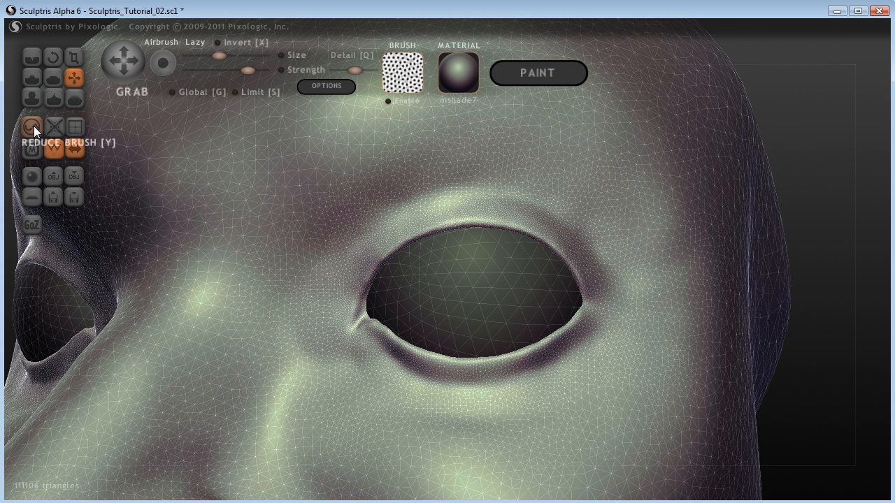
key(g)
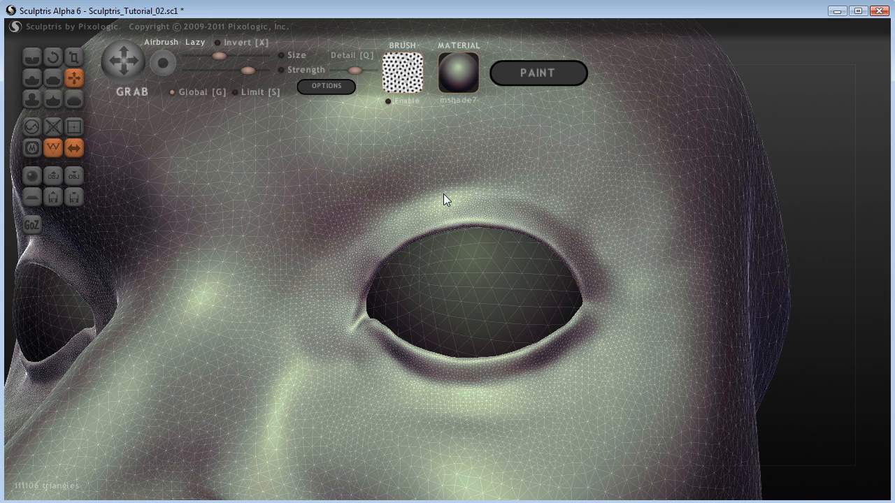
scroll(549, 196, up, 1)
scroll(554, 195, down, 2)
shift+scroll(547, 204, down, 1)
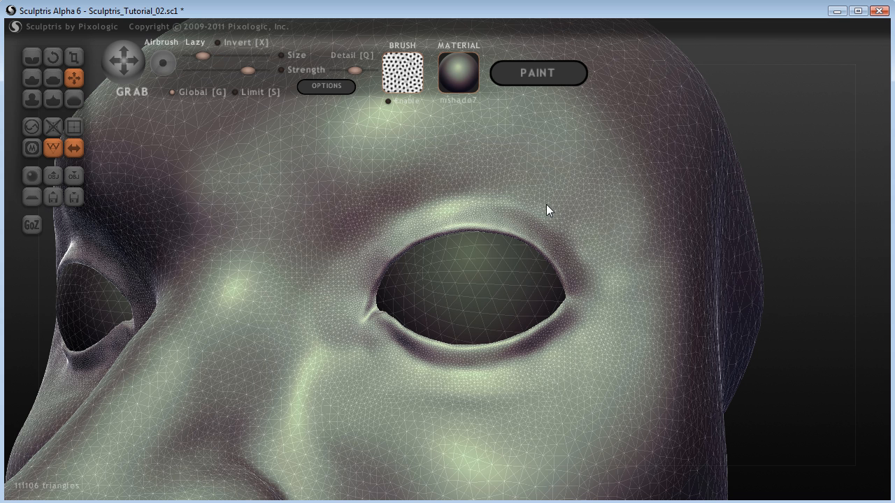
shift+scroll(591, 244, up, 3)
shift+scroll(430, 173, down, 3)
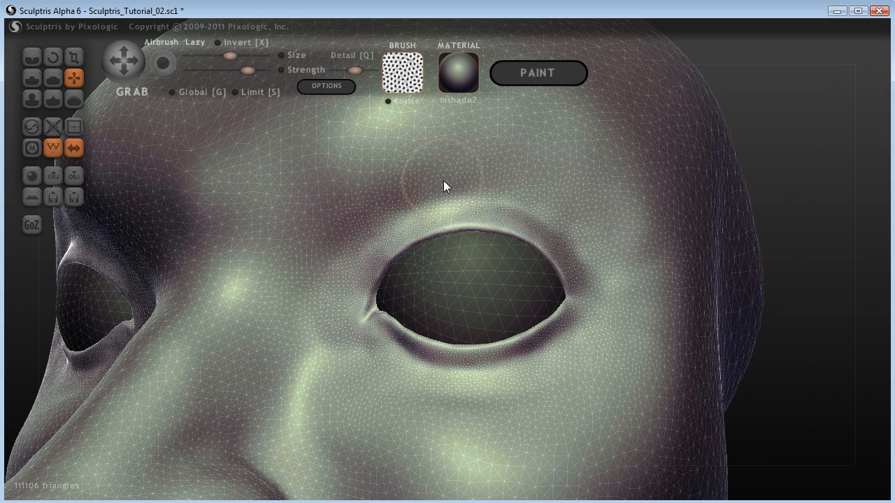
Step: Refine the mesh above the upper eyelid with Grab strokes from beside the inner corner to the outer end of the lid
scroll(807, 181, up, 5)
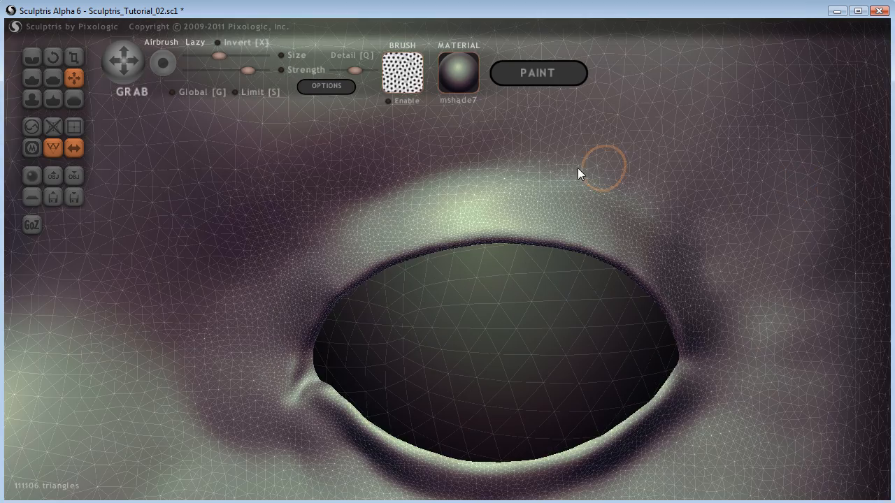
mouse_move(214, 292)
mouse_down()
mouse_move(240, 293)
mouse_move(352, 215)
mouse_move(500, 162)
mouse_move(587, 175)
mouse_move(717, 256)
mouse_move(639, 199)
mouse_up()
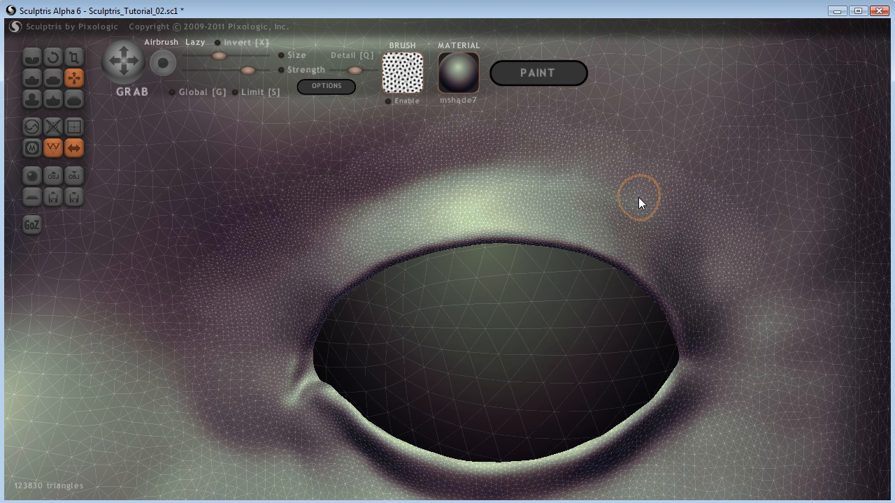
drag(577, 184, 562, 177)
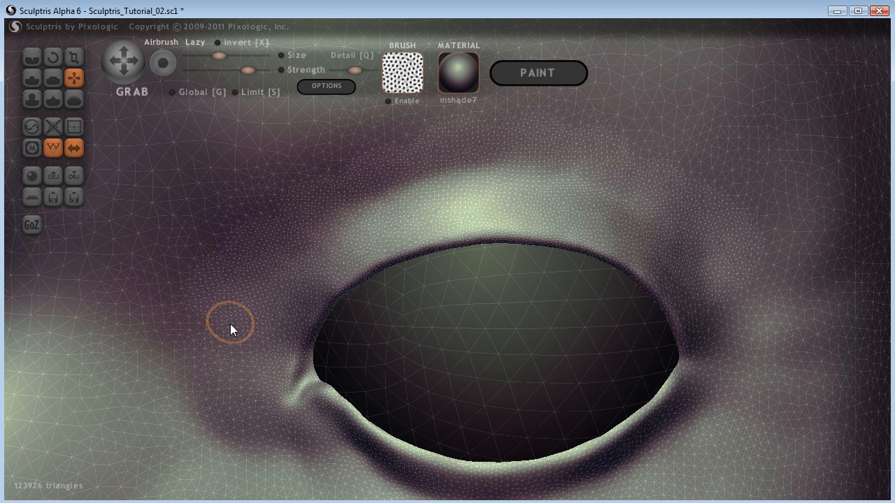
Step: Refine the mesh beside the inner eye corner and above the upper eyelid with Grab strokes, and hide the wireframe
drag(216, 330, 361, 214)
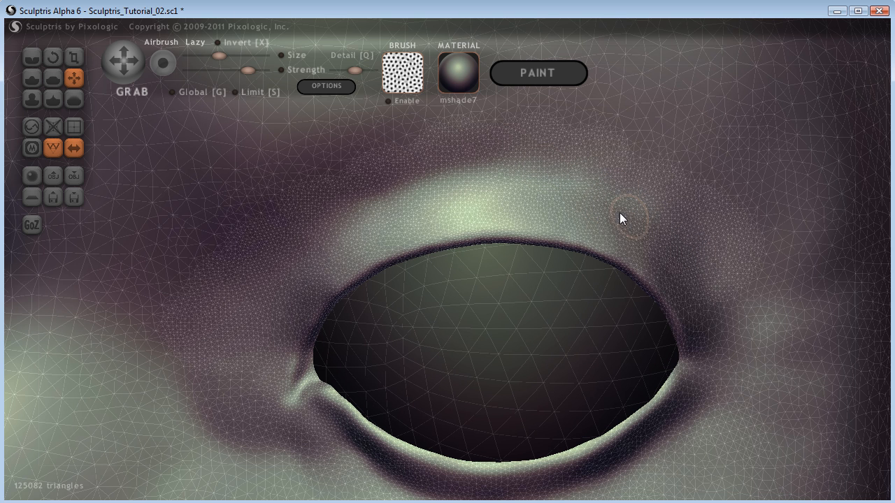
drag(629, 223, 657, 228)
drag(349, 183, 354, 187)
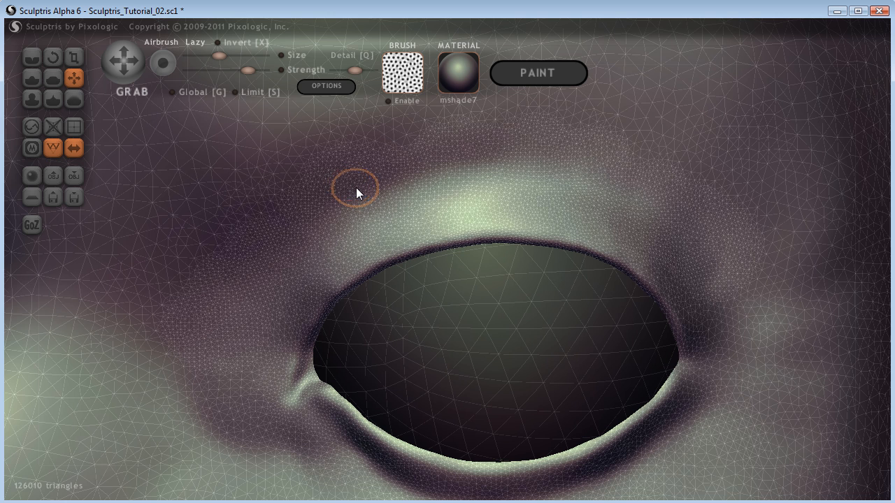
click(54, 149)
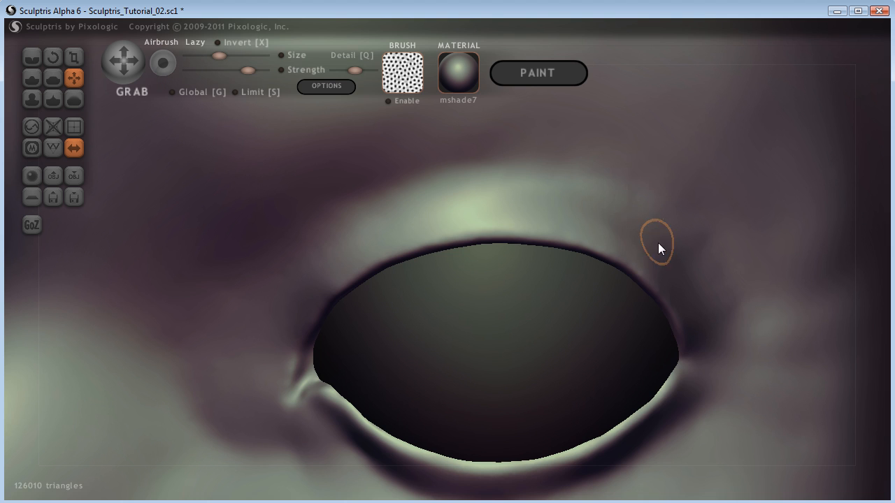
Step: Change the head's display material to material6
scroll(657, 243, down, 5)
drag(718, 330, 769, 258)
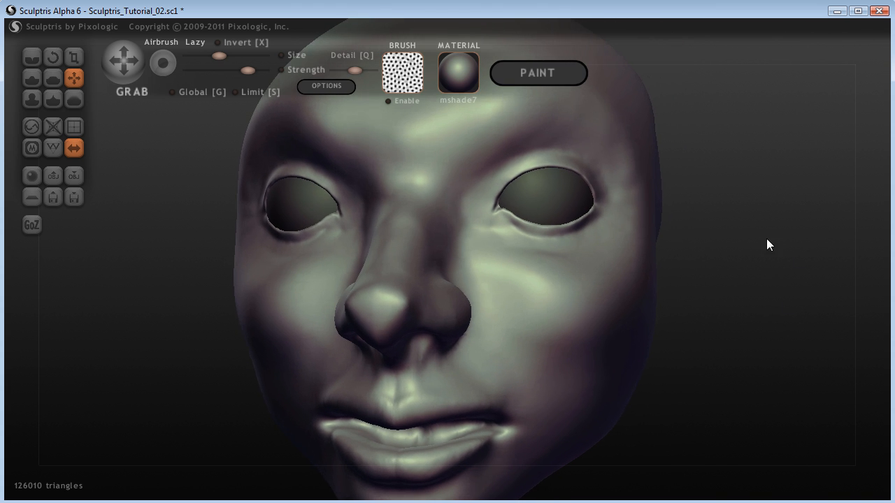
key(m)
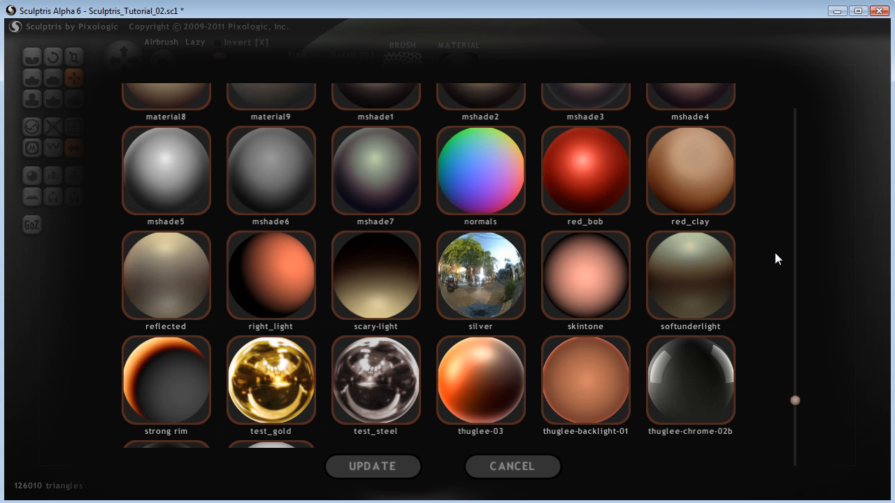
scroll(775, 253, up, 3)
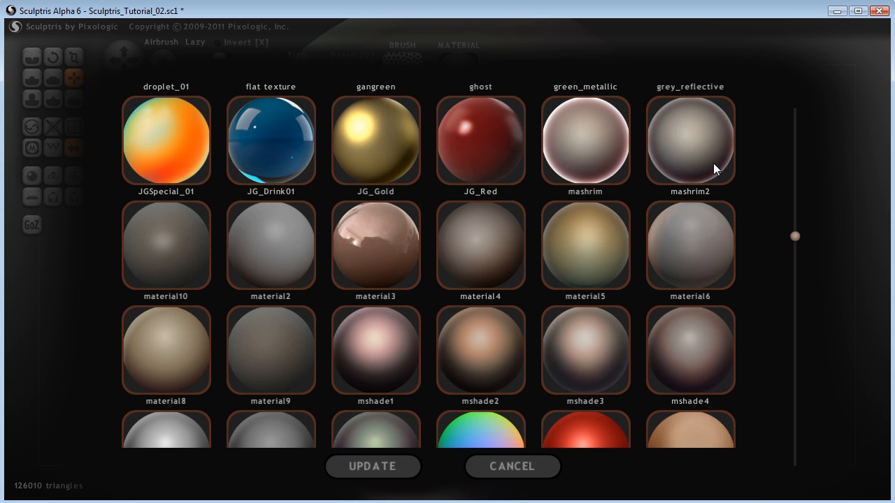
click(673, 237)
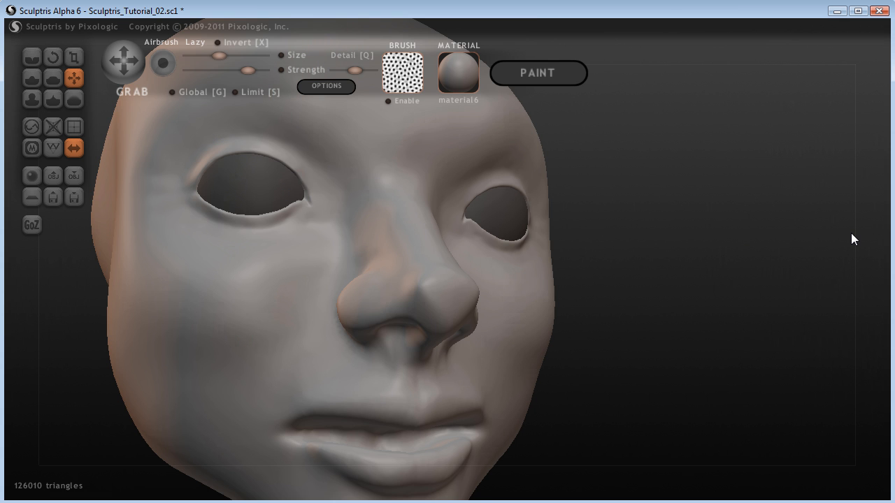
Step: Show the wireframe and refine the mesh along the upper lip's outer border with Grab strokes at a slightly smaller brush size
drag(852, 234, 809, 382)
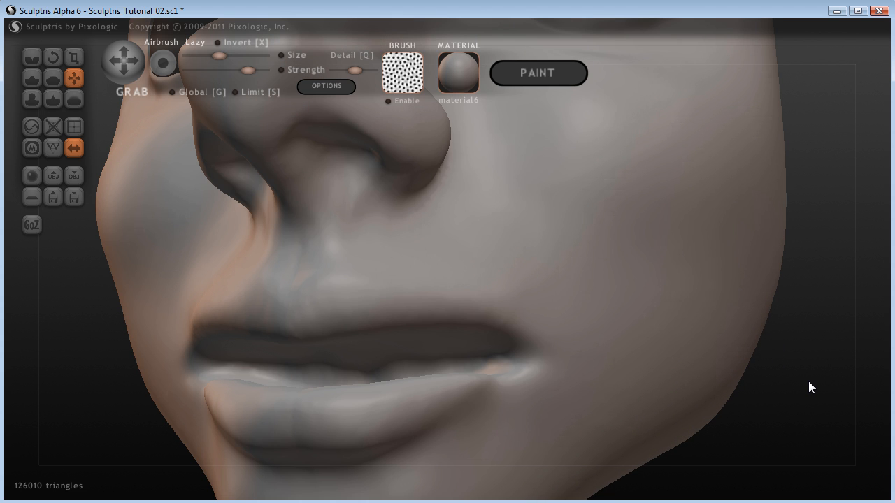
drag(806, 447, 809, 381)
click(52, 147)
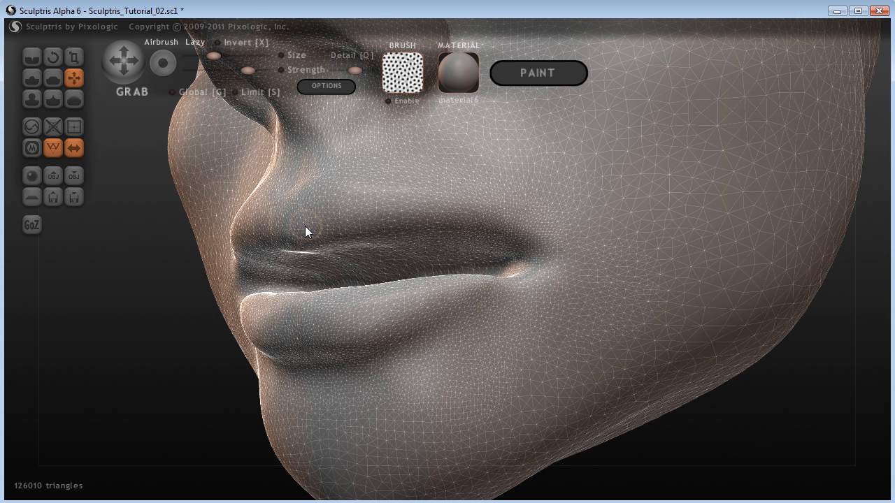
mouse_move(300, 230)
mouse_down()
mouse_move(337, 222)
mouse_move(369, 223)
mouse_move(331, 228)
mouse_move(479, 231)
mouse_move(413, 226)
mouse_up()
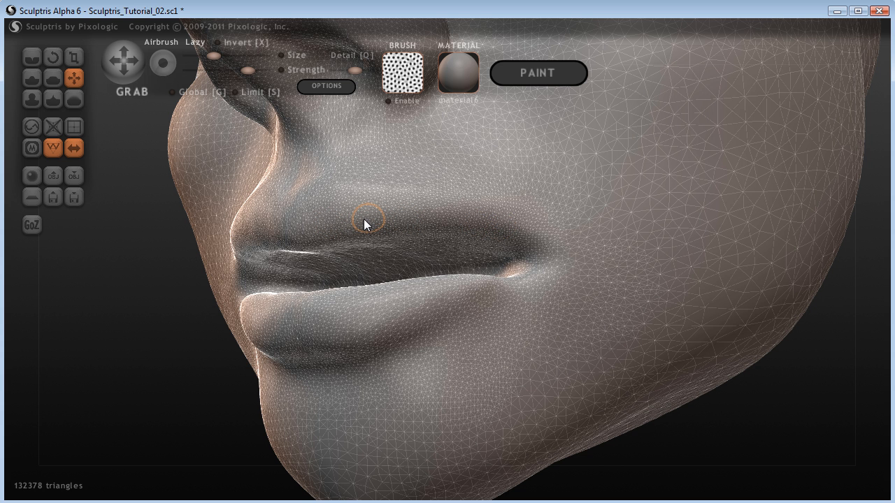
drag(314, 203, 315, 222)
Step: Sharpen the upper lip's outer border with Pinch strokes between its middle and the mouth corner
mouse_move(156, 297)
mouse_down()
mouse_move(98, 330)
mouse_move(112, 328)
mouse_up()
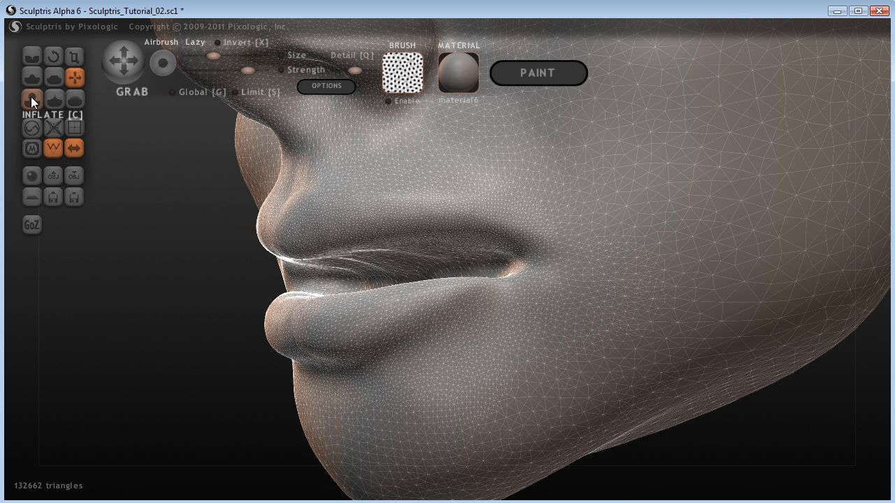
click(52, 97)
mouse_move(444, 227)
mouse_down()
mouse_move(317, 258)
mouse_move(371, 243)
mouse_up()
key(ctrl+z)
drag(192, 386, 198, 349)
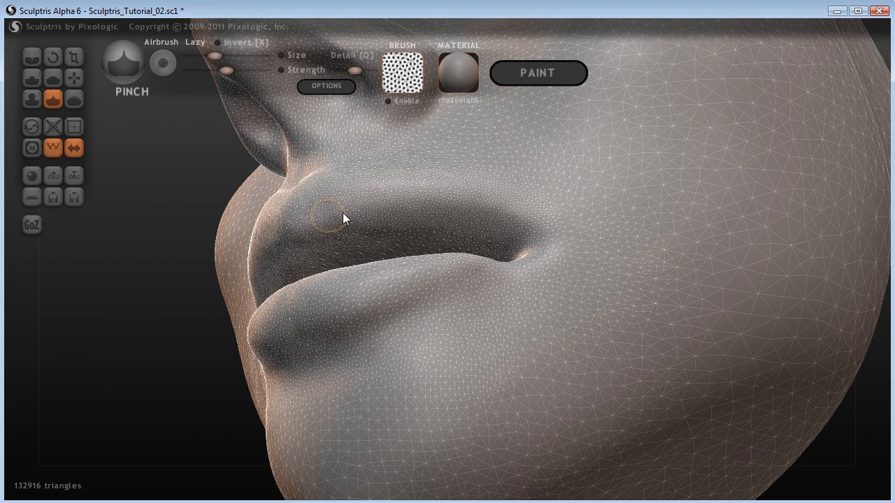
mouse_move(342, 214)
mouse_down()
mouse_move(435, 206)
mouse_move(510, 220)
mouse_up()
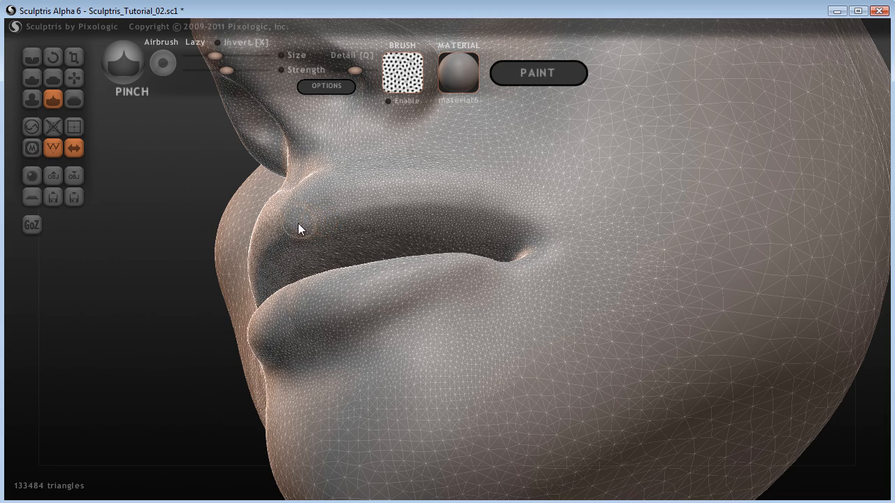
drag(292, 232, 265, 255)
drag(168, 265, 295, 243)
mouse_move(284, 199)
mouse_down()
mouse_move(348, 190)
mouse_move(479, 218)
mouse_up()
drag(711, 353, 724, 449)
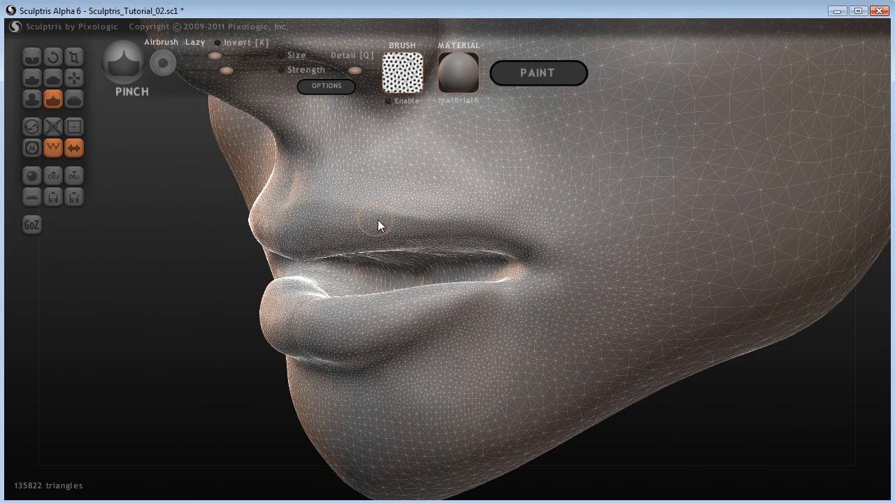
mouse_move(433, 226)
mouse_down()
mouse_move(481, 236)
mouse_move(509, 282)
mouse_up()
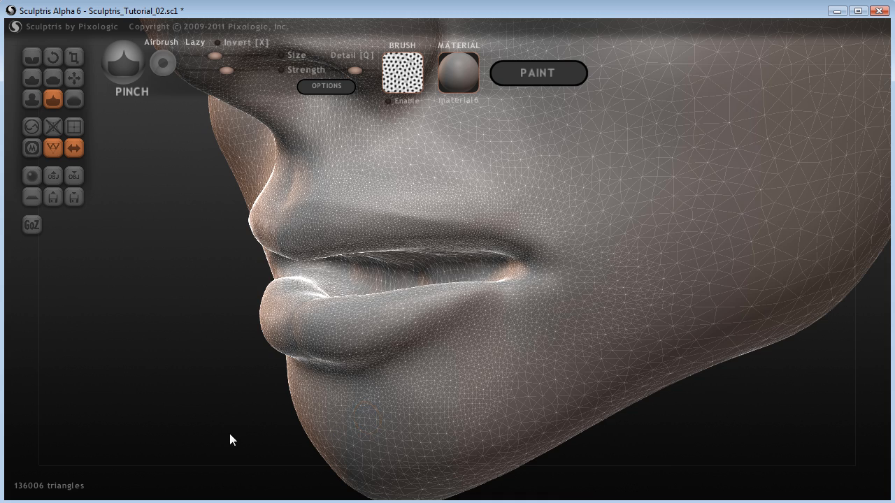
Step: Pinch the lower lip's bottom border between its middle and the mouth corner
drag(264, 425, 226, 405)
drag(378, 325, 505, 280)
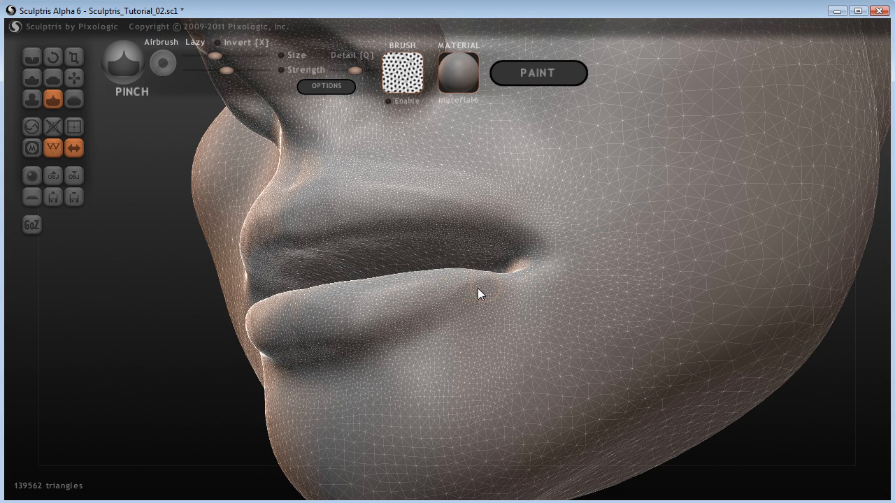
drag(413, 323, 295, 359)
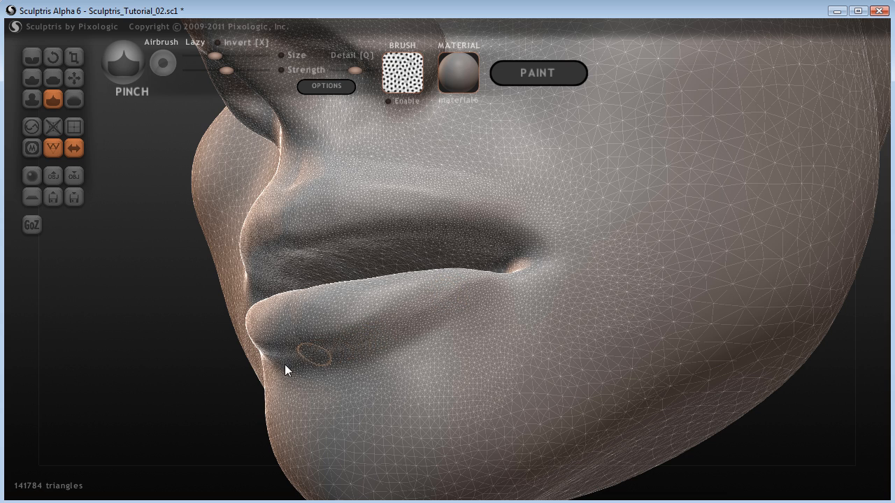
drag(811, 417, 799, 434)
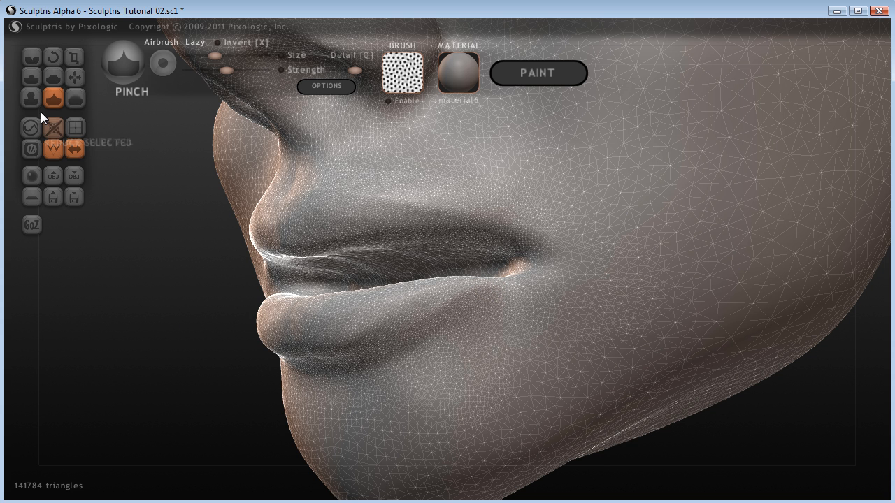
Step: Crease the lower lip's bottom border up to the mouth corner using the Crease brush at reduced strength
click(32, 58)
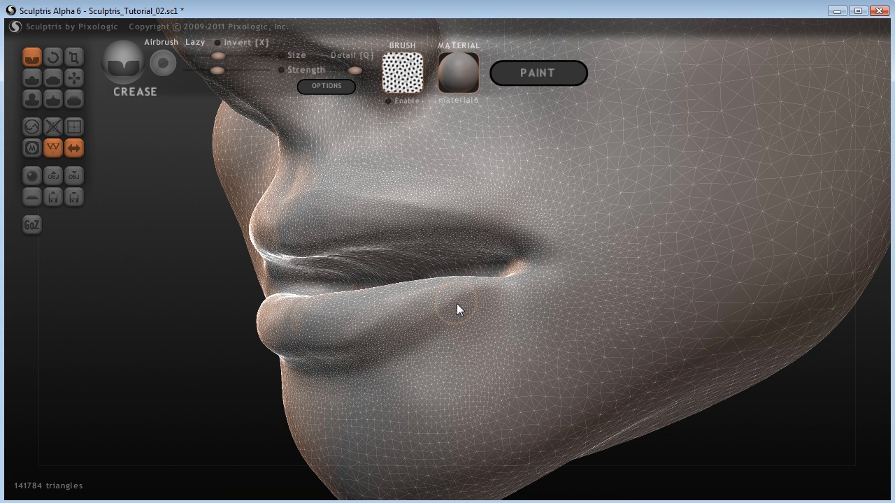
ctrl+scroll(456, 303, down, 4)
drag(488, 287, 354, 358)
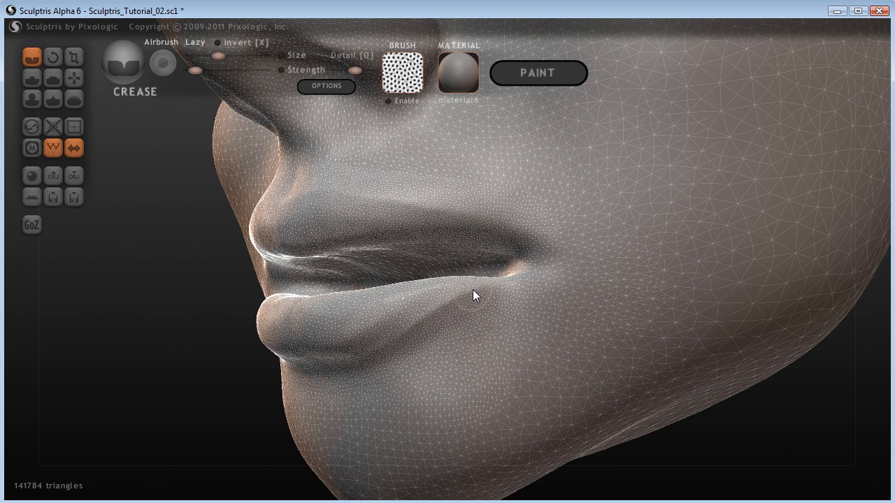
drag(496, 280, 518, 275)
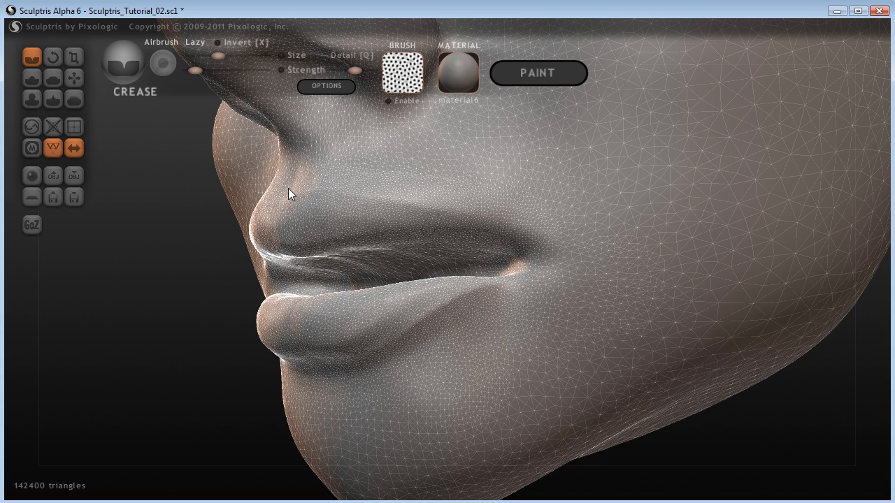
Step: Crease the upper lip's outer border from the middle toward the mouth corner
mouse_move(181, 210)
mouse_down()
mouse_move(164, 243)
mouse_move(256, 201)
mouse_move(323, 189)
mouse_move(482, 221)
mouse_up()
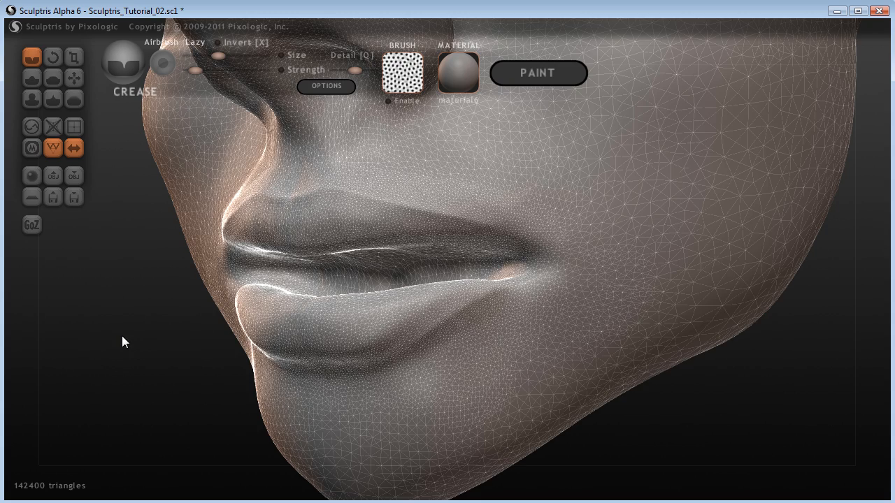
mouse_move(69, 404)
mouse_down()
mouse_move(130, 420)
mouse_move(209, 342)
mouse_up()
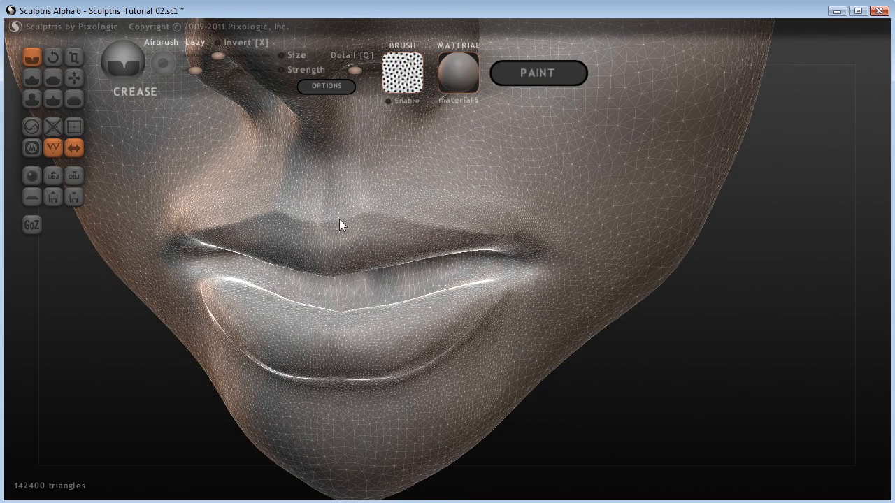
mouse_move(721, 445)
mouse_down()
mouse_move(595, 407)
mouse_move(617, 412)
mouse_move(589, 416)
mouse_move(607, 417)
mouse_up()
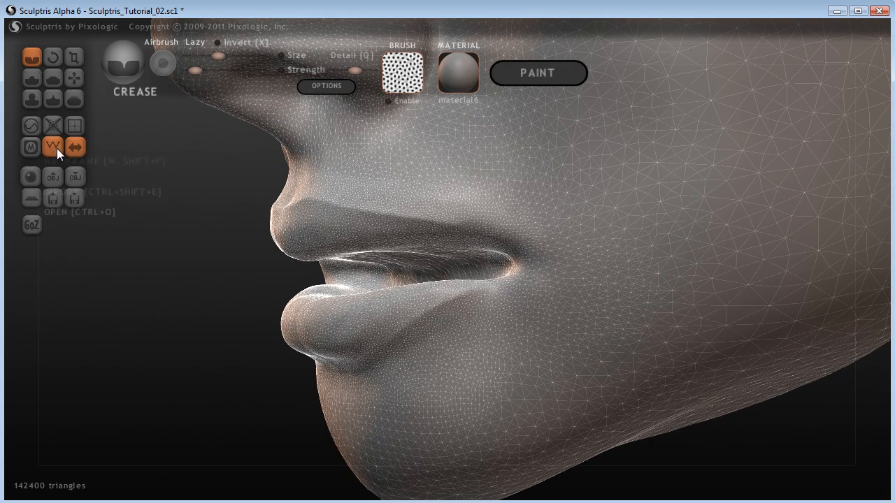
Step: Reshape the upper lip's middle and its opening near the mouth corner with Grab strokes at a slightly larger brush size
click(75, 77)
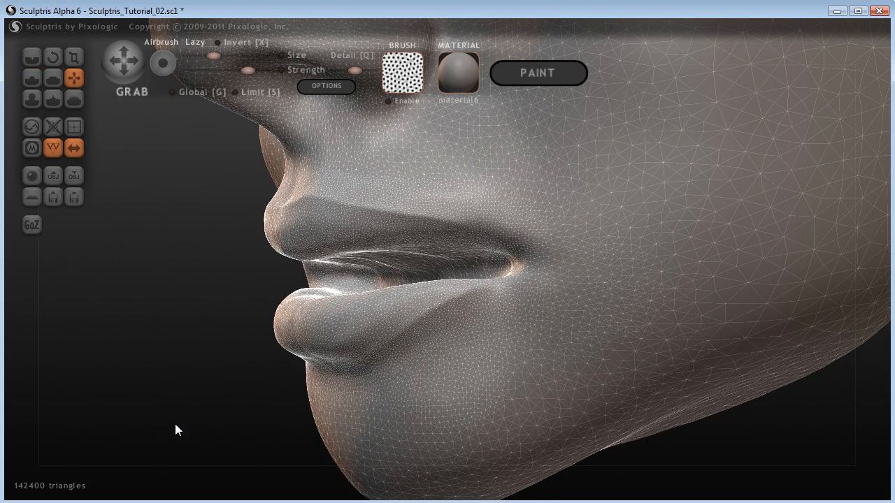
mouse_move(175, 424)
mouse_down()
mouse_move(309, 442)
mouse_move(177, 435)
mouse_move(282, 445)
mouse_move(210, 443)
mouse_move(127, 394)
mouse_move(182, 378)
mouse_move(370, 240)
mouse_move(375, 223)
mouse_up()
scroll(370, 230, up, 1)
drag(576, 382, 513, 400)
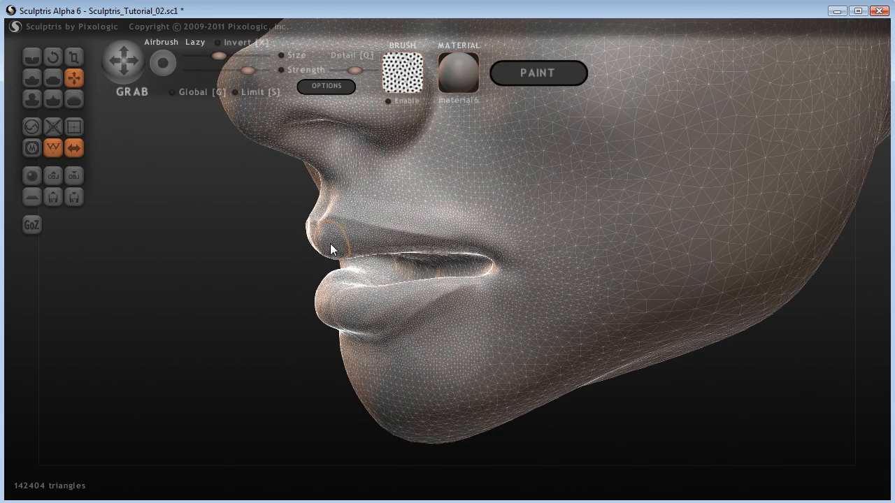
mouse_move(278, 374)
mouse_down()
mouse_move(370, 371)
mouse_move(270, 344)
mouse_move(284, 356)
mouse_up()
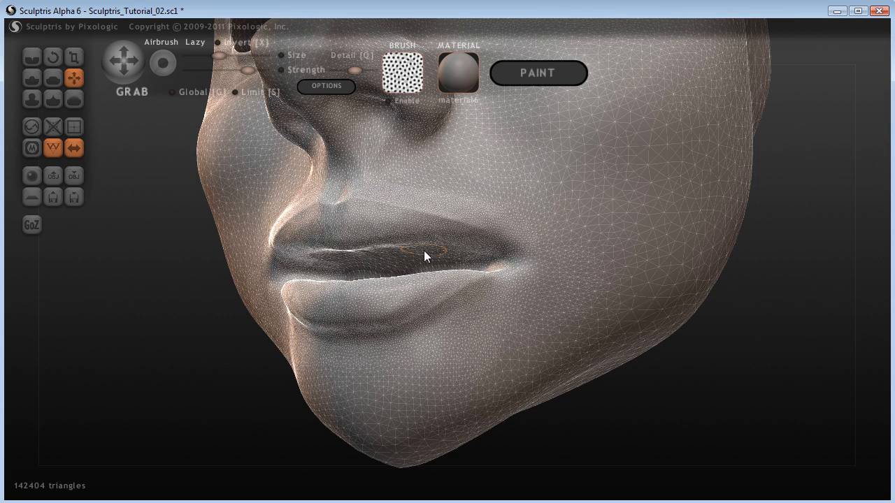
drag(415, 246, 457, 250)
drag(593, 316, 667, 363)
drag(331, 225, 340, 223)
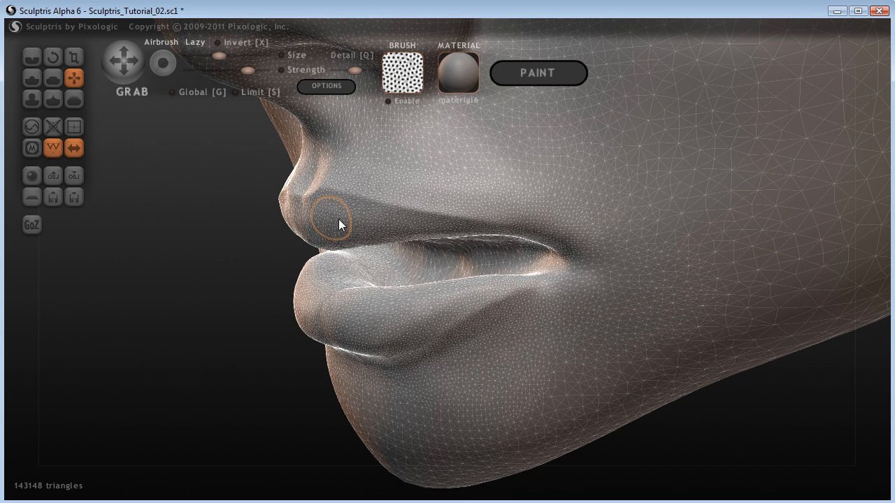
Step: Flatten the front of the upper lip's middle using the Flatten brush at reduced strength
click(52, 78)
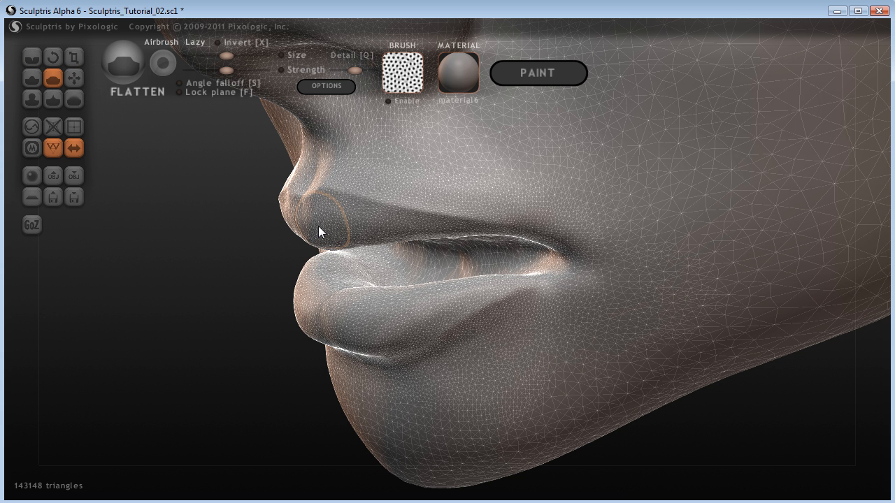
drag(395, 230, 333, 225)
drag(217, 281, 259, 281)
key(ctrl+z)
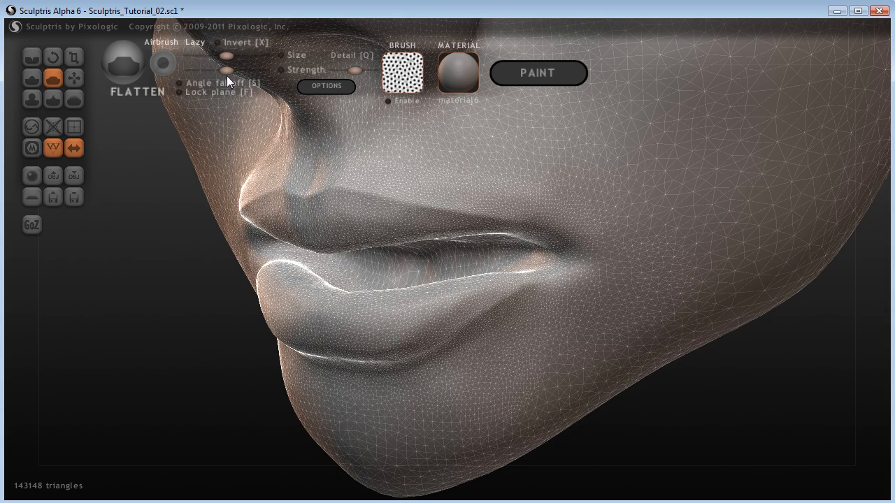
key(shift)
shift+scroll(435, 249, up, 1)
mouse_move(298, 221)
mouse_down()
mouse_move(433, 225)
mouse_move(339, 205)
mouse_move(423, 231)
mouse_move(320, 242)
mouse_move(369, 227)
mouse_move(479, 229)
mouse_move(397, 240)
mouse_move(447, 237)
mouse_move(416, 224)
mouse_move(323, 223)
mouse_move(349, 209)
mouse_move(337, 224)
mouse_move(292, 241)
mouse_up()
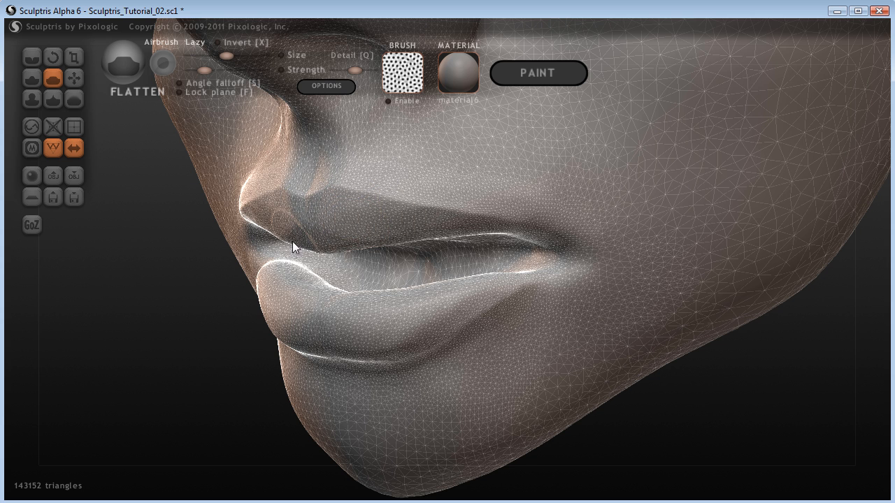
mouse_move(89, 320)
mouse_down()
mouse_move(106, 334)
mouse_move(113, 327)
mouse_up()
Step: Touch up the upper lip's lower middle edge and its side profile with short Flatten strokes
mouse_move(316, 253)
mouse_down()
mouse_move(354, 248)
mouse_move(313, 246)
mouse_up()
drag(170, 342, 240, 379)
drag(103, 386, 346, 267)
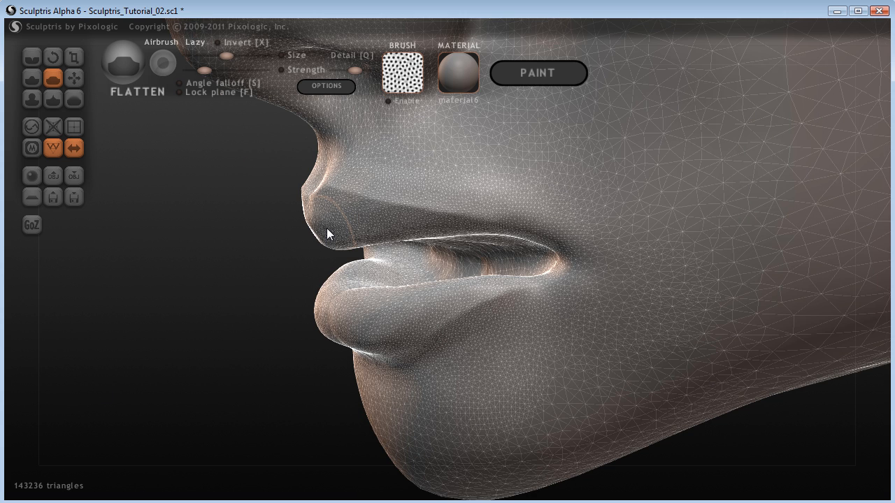
mouse_move(314, 247)
mouse_down()
mouse_move(256, 334)
mouse_move(228, 326)
mouse_move(238, 343)
mouse_move(270, 279)
mouse_up()
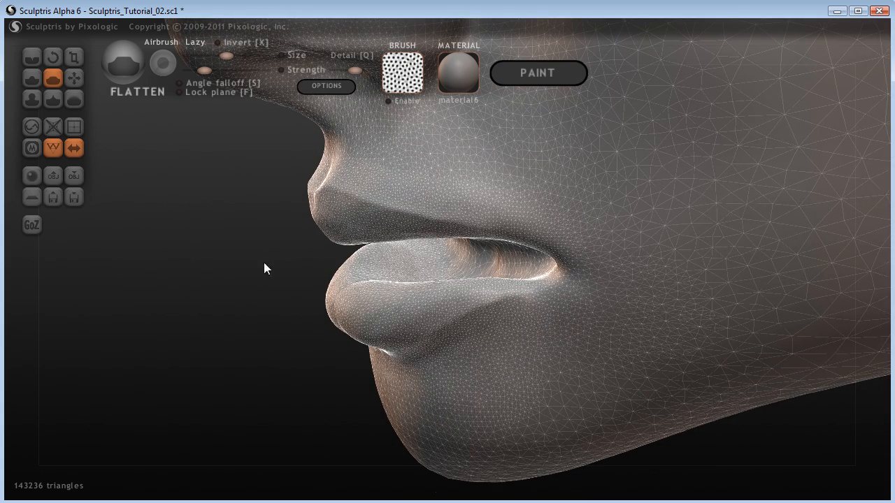
Step: Flatten the skin above the upper lip toward the mouth corner with a larger brush
drag(215, 252, 235, 266)
mouse_move(360, 170)
mouse_down()
mouse_move(480, 195)
mouse_move(502, 211)
mouse_move(370, 176)
mouse_move(481, 200)
mouse_move(528, 222)
mouse_move(483, 213)
mouse_move(565, 236)
mouse_move(541, 226)
mouse_up()
mouse_move(239, 292)
mouse_down()
mouse_move(276, 307)
mouse_move(446, 146)
mouse_move(412, 168)
mouse_move(423, 161)
mouse_move(534, 196)
mouse_move(533, 180)
mouse_move(448, 176)
mouse_up()
Step: Examine the reshaped lips and the whole face's mesh density from several distances and angles
scroll(643, 380, down, 4)
drag(668, 381, 712, 376)
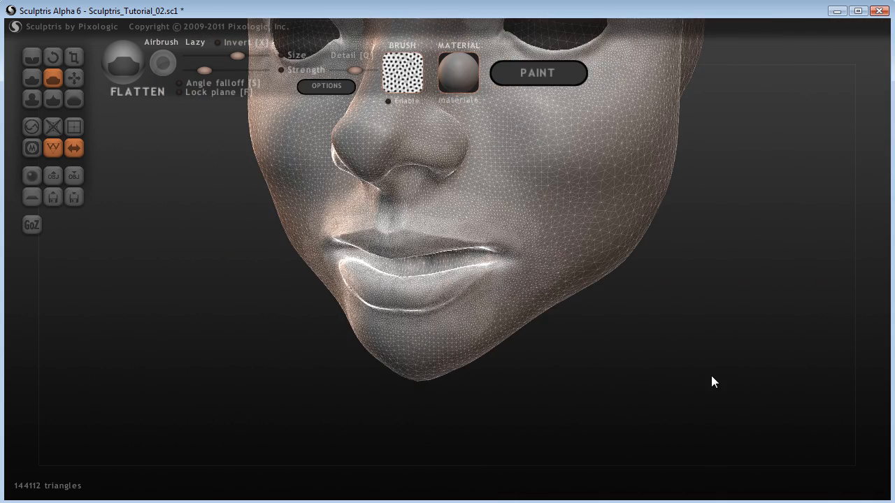
scroll(714, 379, down, 3)
scroll(727, 323, down, 5)
drag(355, 385, 711, 282)
scroll(711, 282, up, 3)
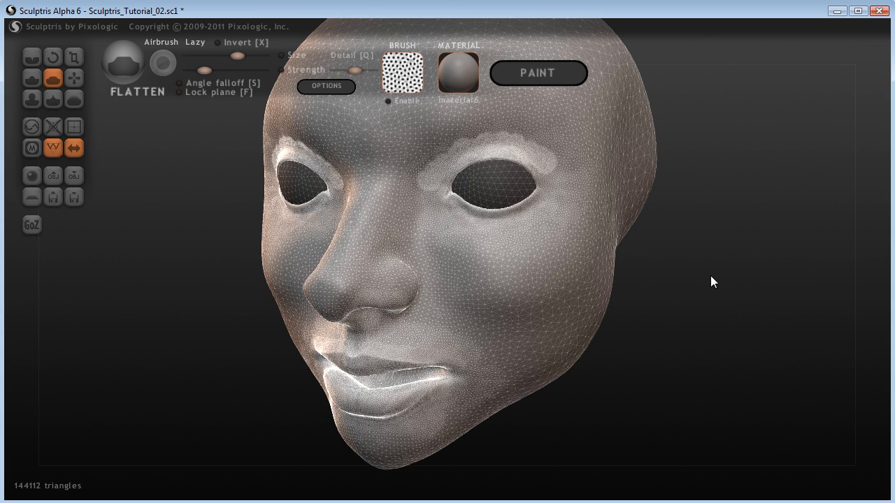
Step: Thin out the dense band of triangles above the upper eyelid with the Reduce Brush
drag(711, 279, 711, 319)
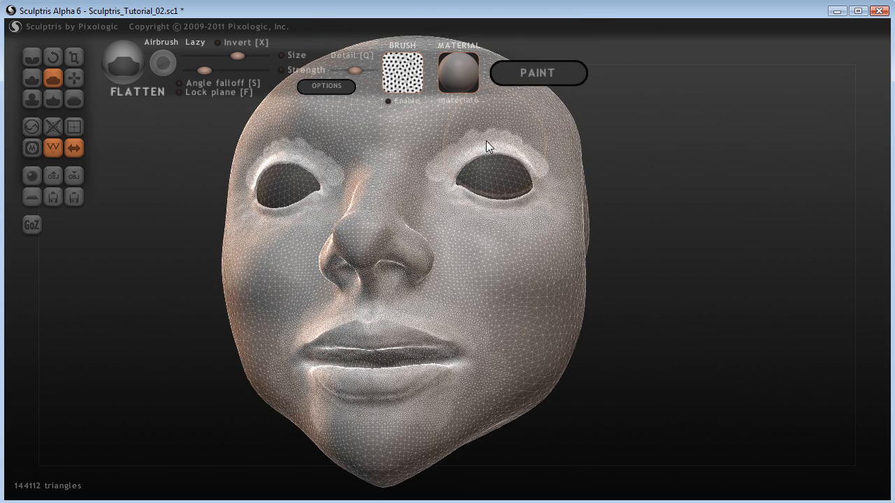
drag(694, 278, 723, 296)
scroll(786, 317, up, 5)
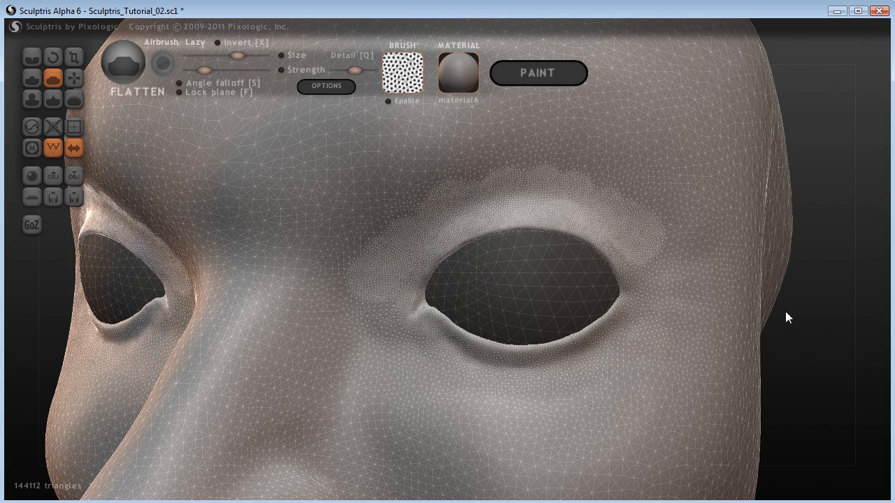
scroll(832, 373, up, 2)
scroll(846, 356, down, 3)
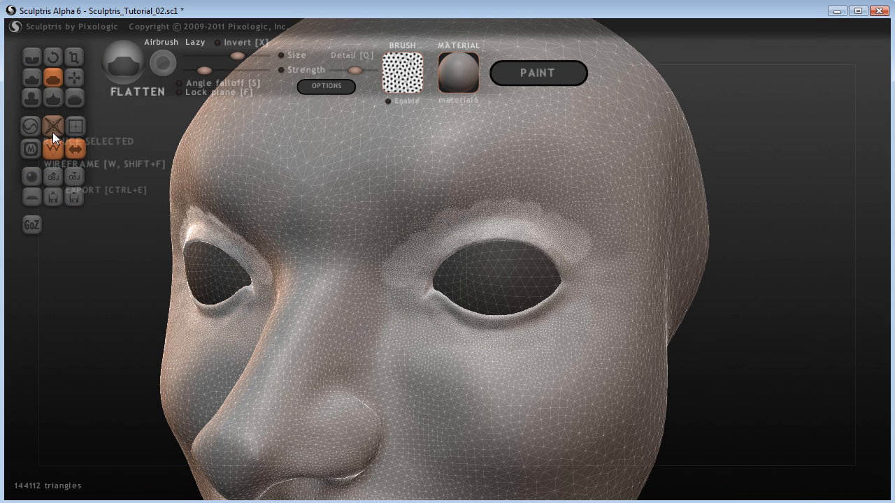
click(31, 126)
mouse_move(522, 206)
mouse_down()
mouse_move(548, 209)
mouse_move(482, 208)
mouse_move(388, 269)
mouse_move(407, 241)
mouse_move(490, 204)
mouse_move(483, 210)
mouse_move(559, 219)
mouse_move(585, 238)
mouse_move(549, 223)
mouse_up()
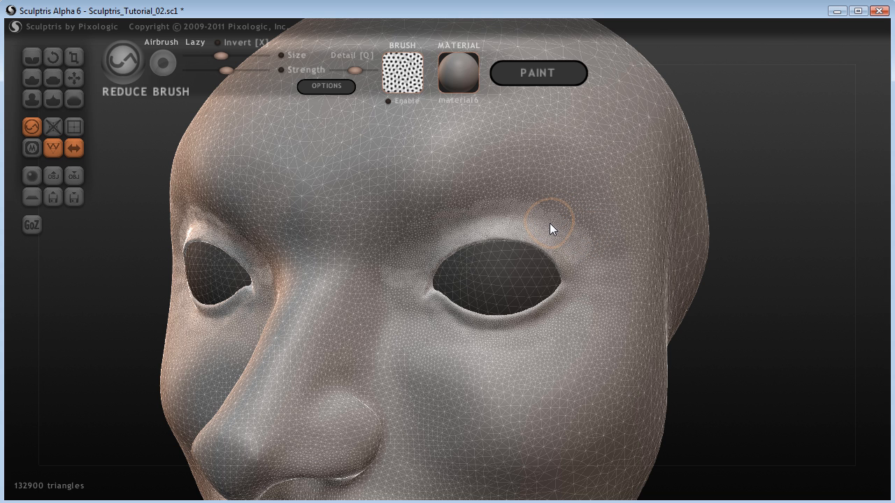
Step: Check the eyelid surface without the wireframe, then further reduce the mesh above the eye and beside its inner corner with the wireframe shown
key(w)
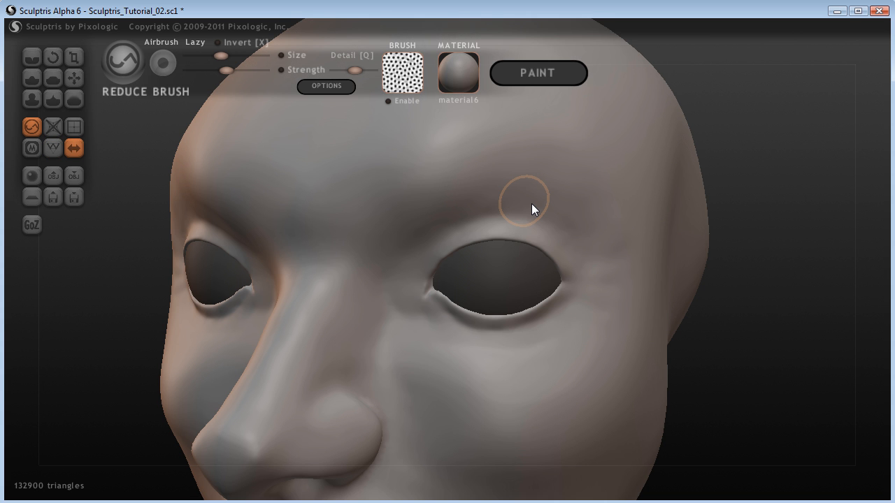
click(53, 147)
mouse_move(450, 211)
mouse_down()
mouse_move(524, 210)
mouse_move(502, 201)
mouse_move(567, 216)
mouse_move(527, 202)
mouse_up()
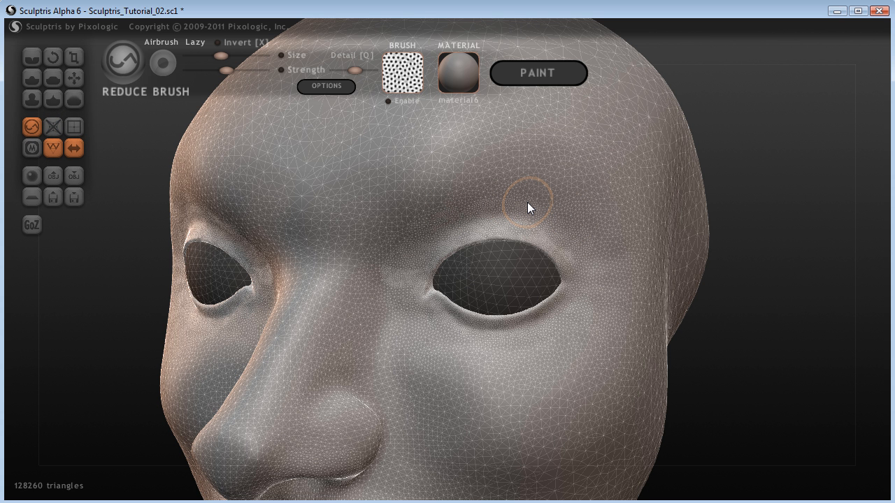
click(493, 204)
drag(399, 272, 394, 277)
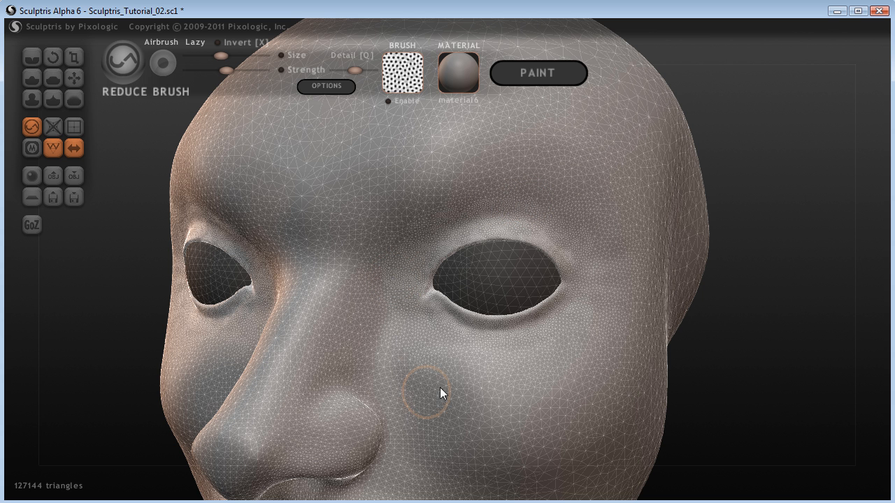
scroll(776, 362, down, 5)
drag(617, 393, 657, 339)
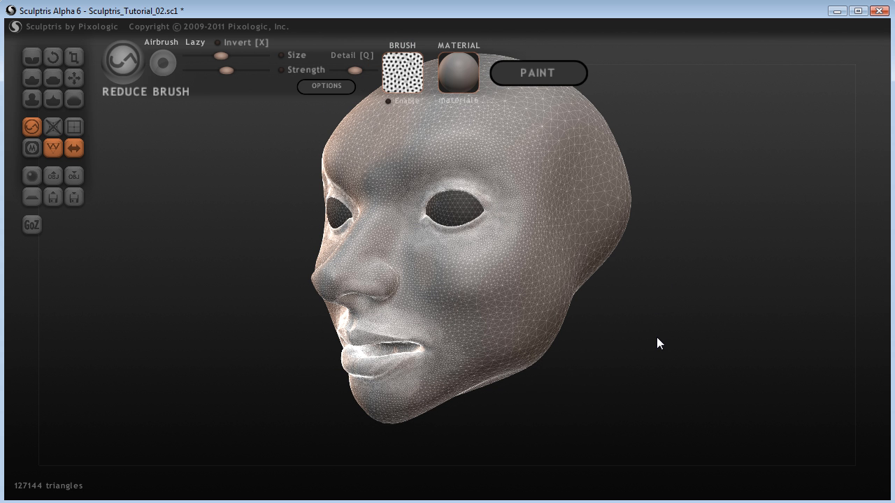